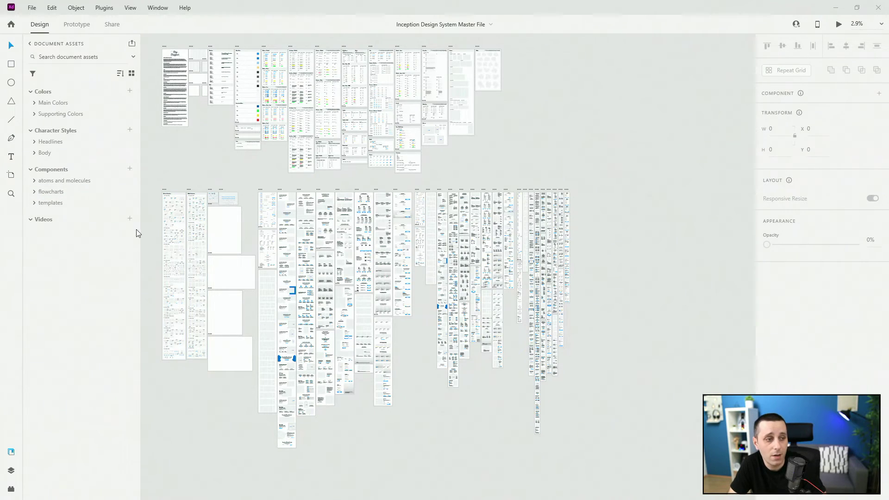
# Turn off the square grid overlay on the Task Flow Elements artboard and its neighbouring artboards
pyautogui.scroll(3, 154, 222)
pyautogui.scroll(5, 155, 218)
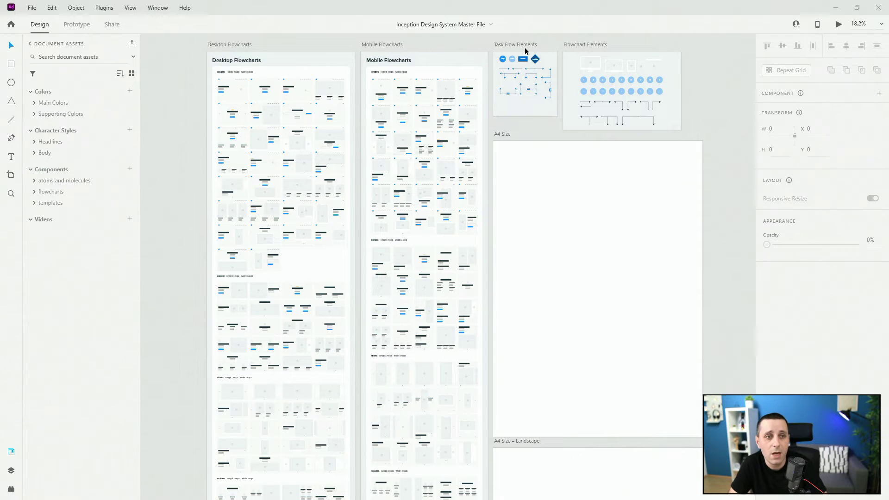
pyautogui.scroll(5, 525, 49)
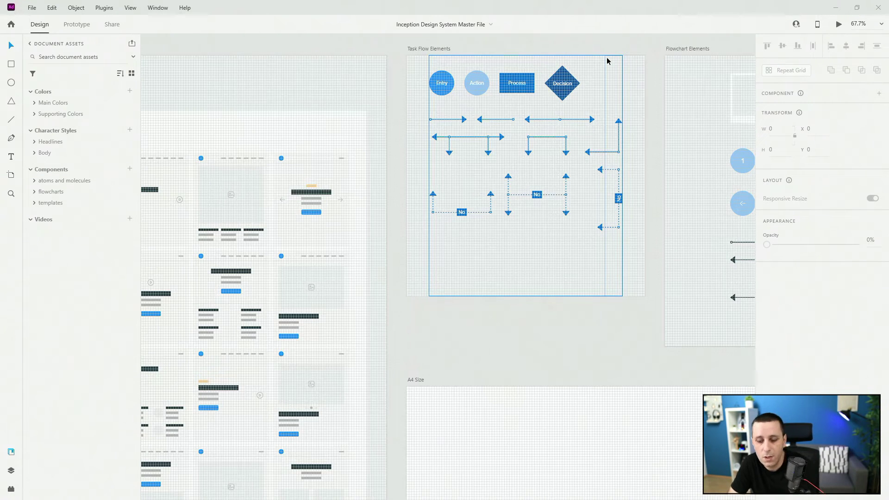
pyautogui.click(446, 48)
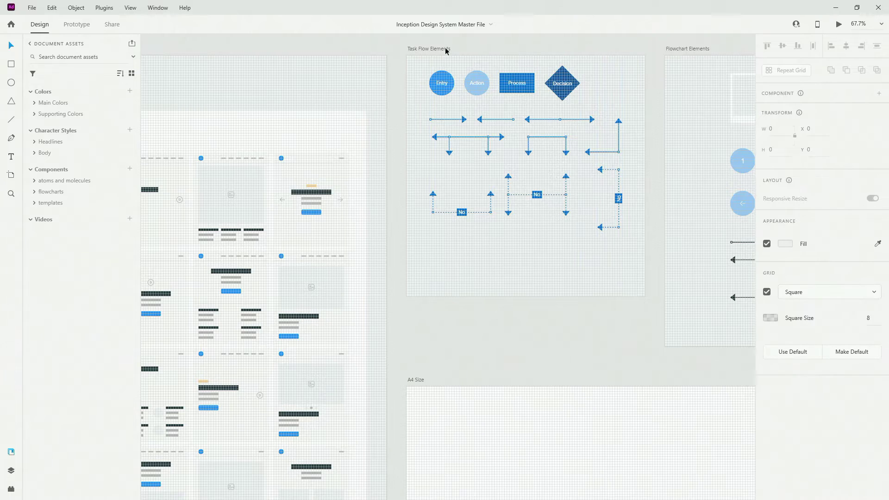
pyautogui.click(766, 355)
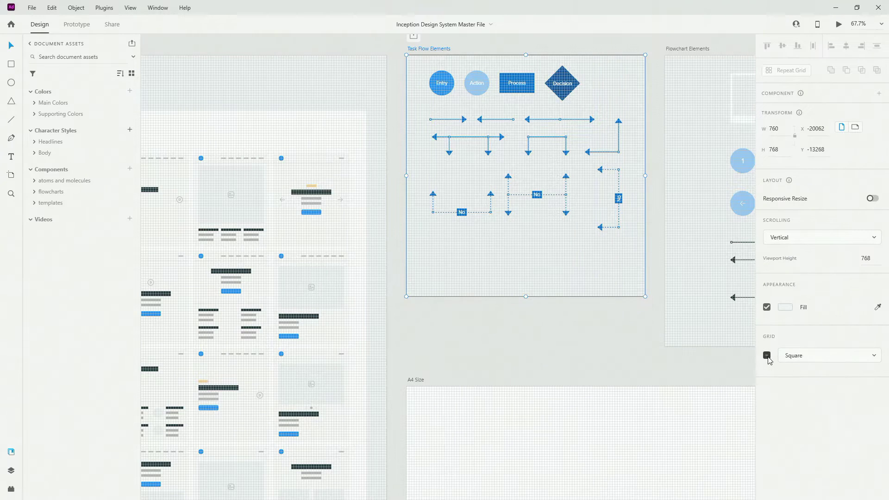
pyautogui.click(456, 349)
# Select the double-headed arrow in Task Flow Elements and examine the steps components in the task flow elements group under flowcharts
pyautogui.scroll(1, 459, 302)
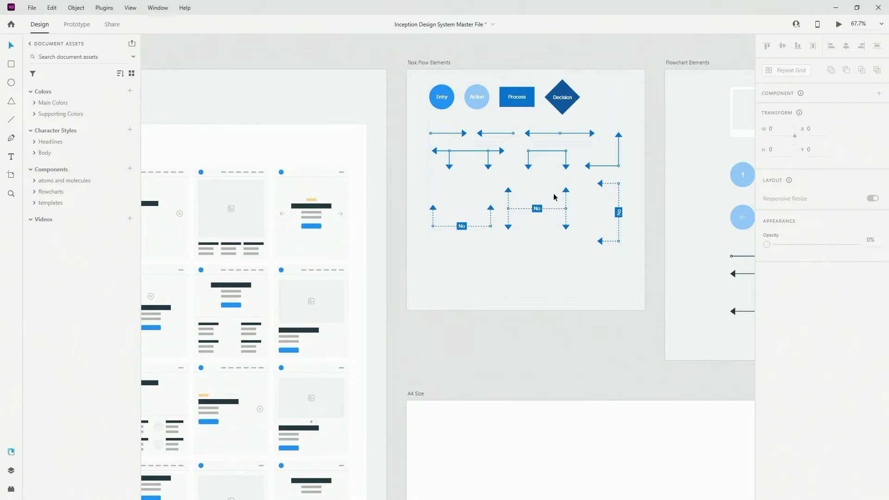
pyautogui.scroll(1, 554, 197)
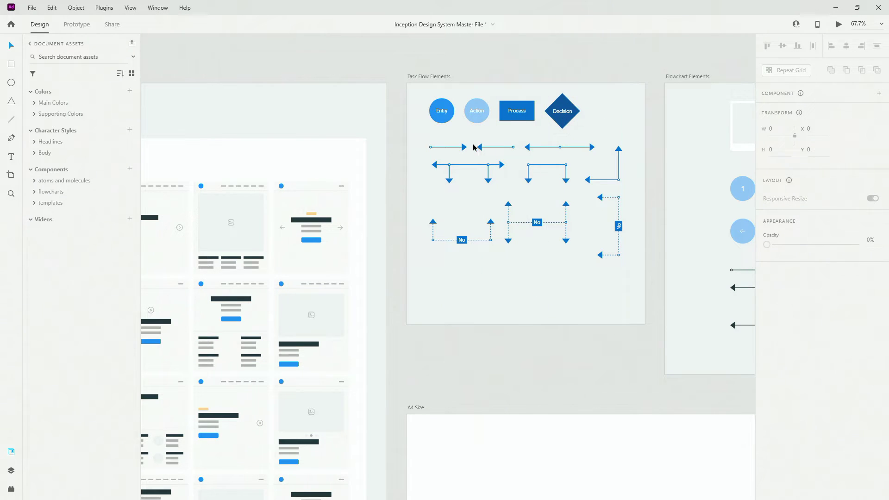
pyautogui.click(591, 150)
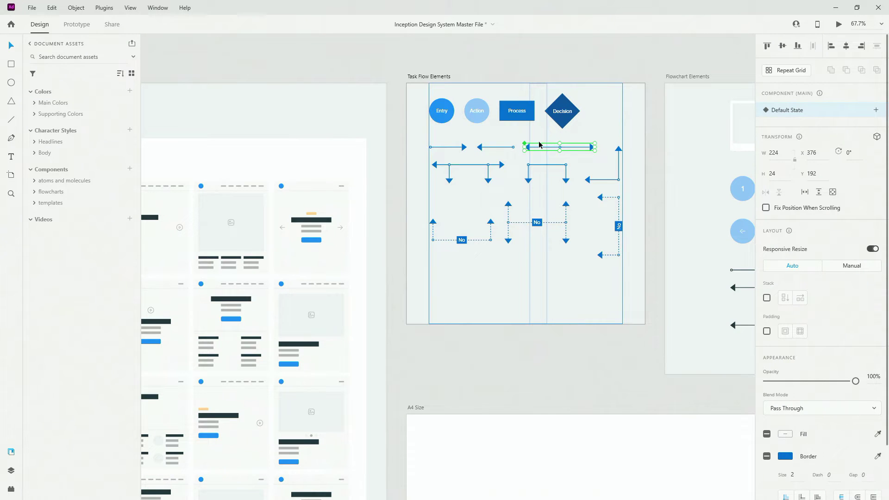
pyautogui.click(34, 192)
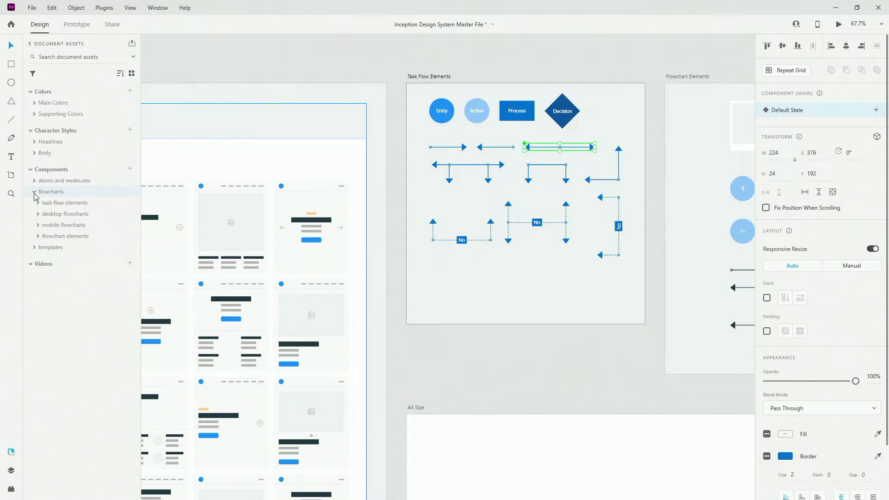
pyautogui.click(39, 204)
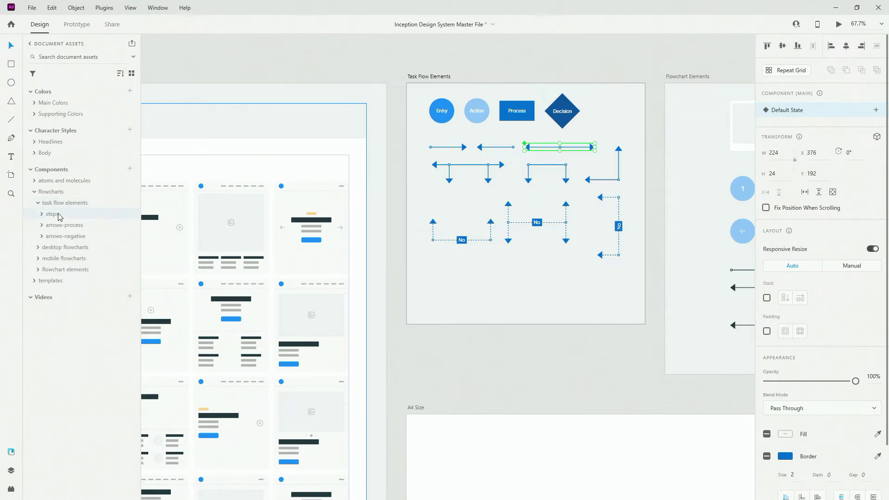
pyautogui.click(42, 214)
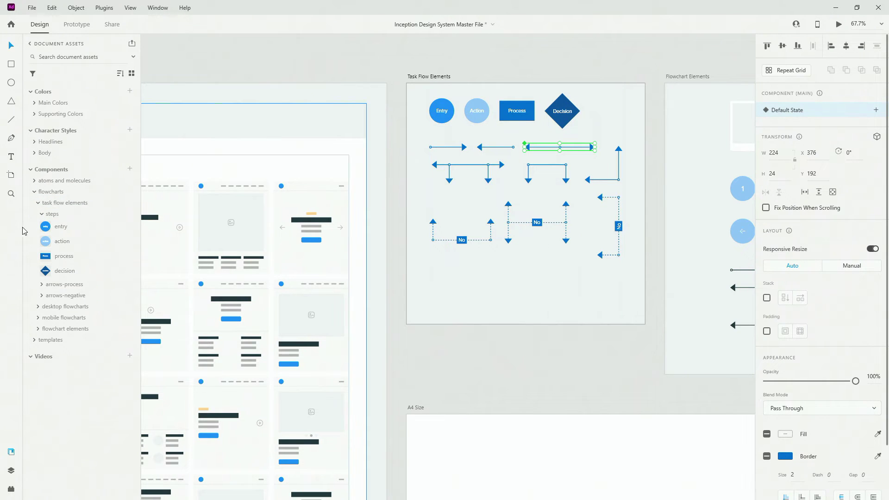
pyautogui.click(42, 214)
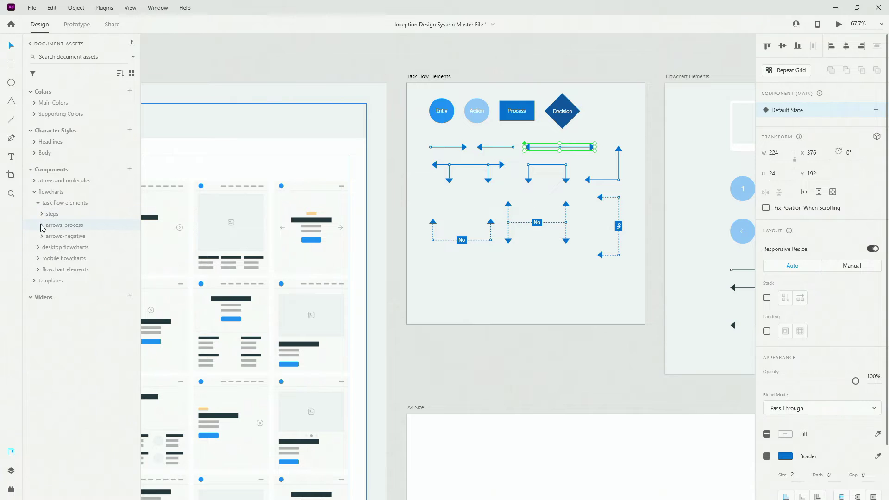
# Review the arrows-process and arrows-negative component groups, comparing the negative arrows with those on the Task Flow Elements artboard
pyautogui.click(42, 226)
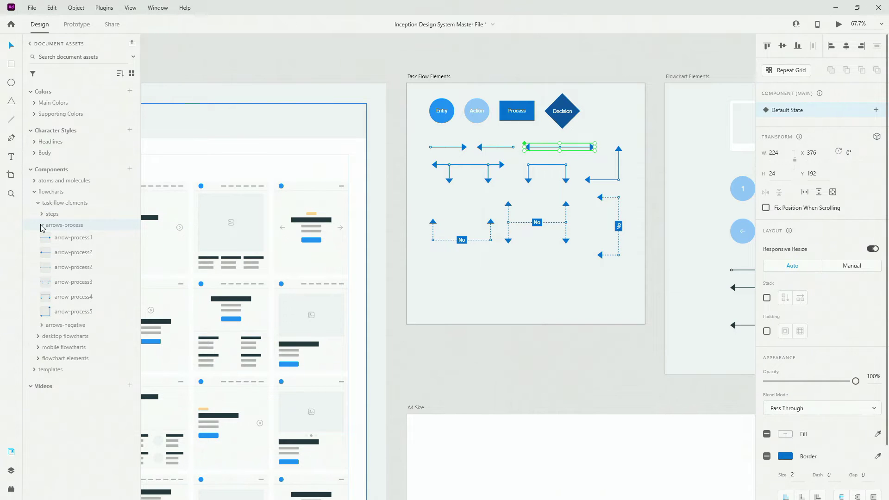
pyautogui.click(42, 225)
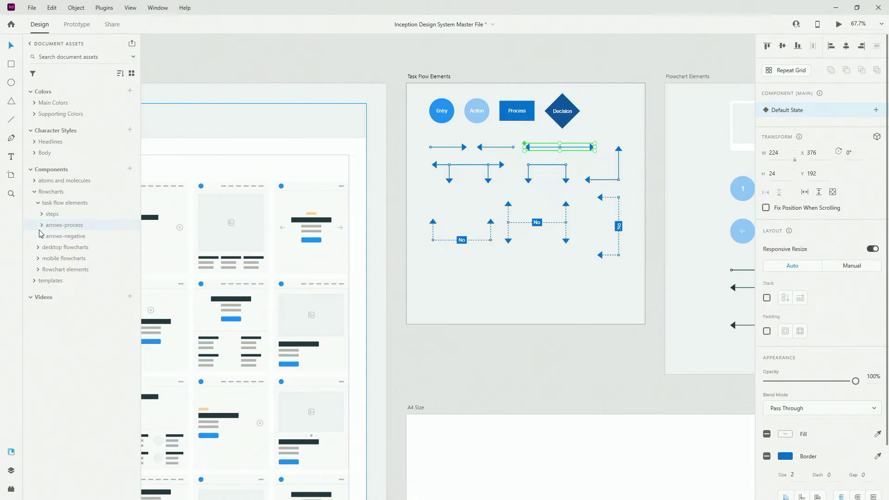
pyautogui.click(42, 237)
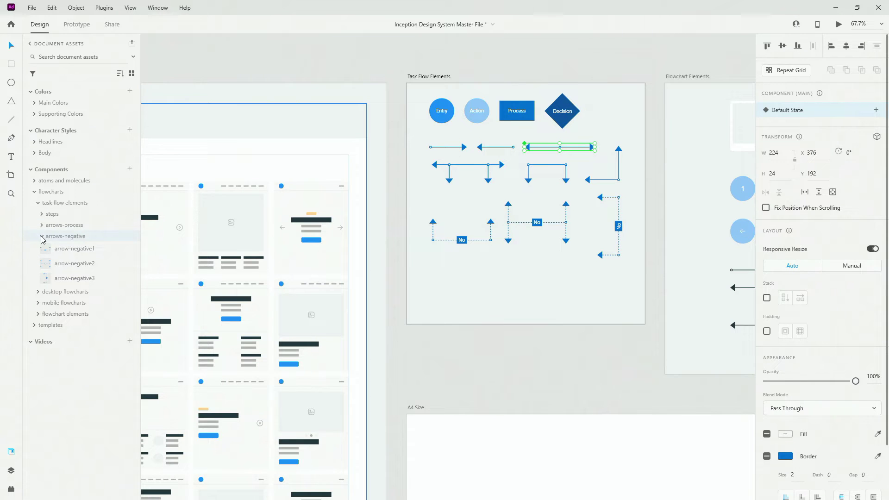
pyautogui.scroll(3, 618, 261)
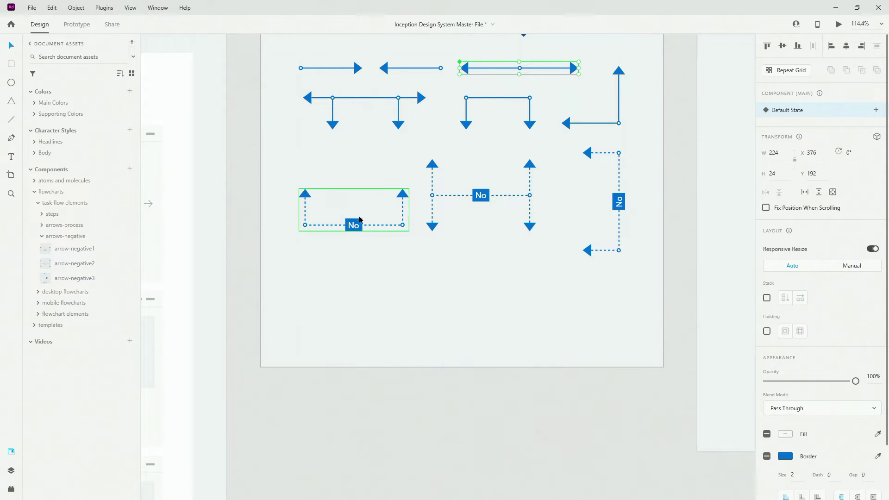
pyautogui.click(42, 237)
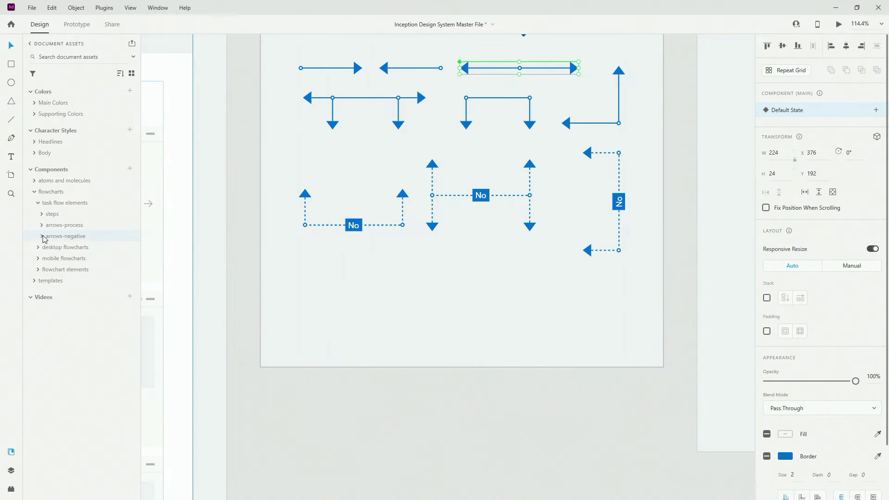
pyautogui.click(38, 203)
# Look over the portrait and landscape A4 and Letter artboards, and show the layers of the A4 Size artboard
pyautogui.scroll(-10, 430, 211)
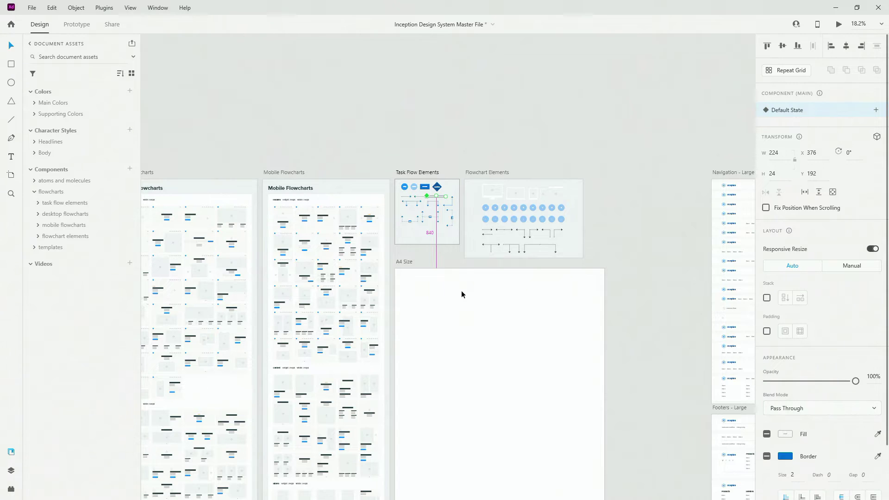
pyautogui.scroll(-5, 466, 300)
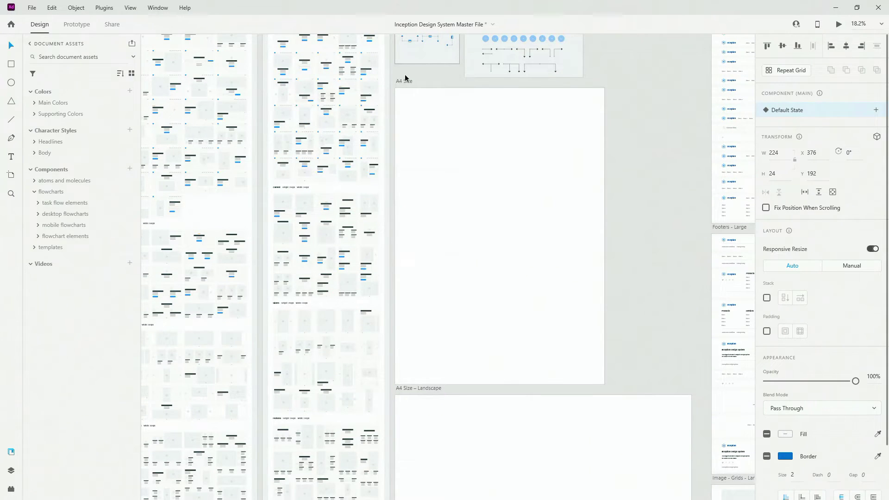
pyautogui.scroll(-6, 419, 194)
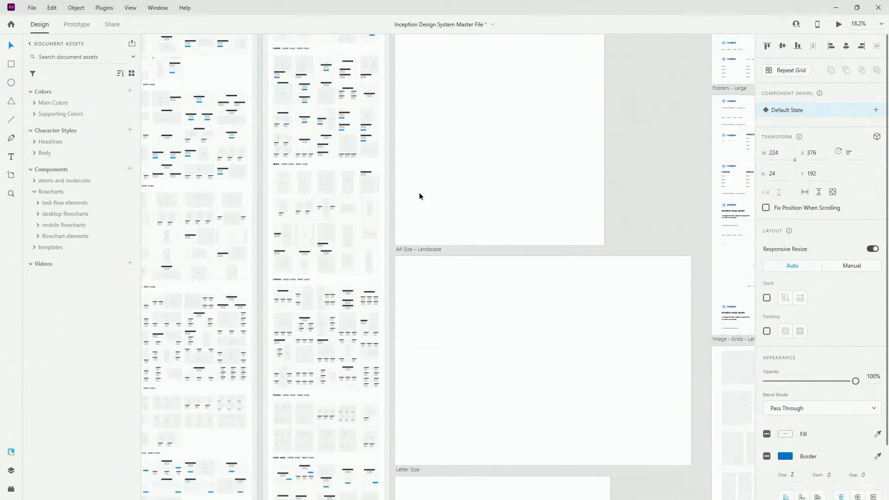
pyautogui.scroll(-7, 504, 267)
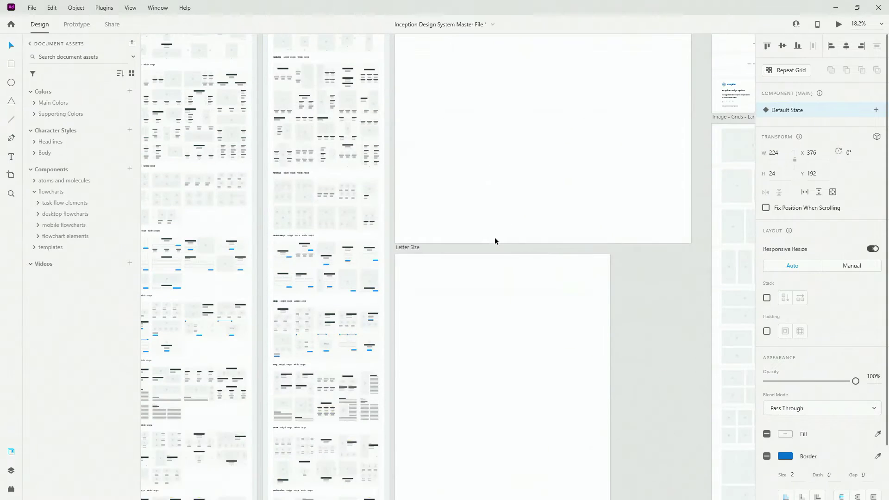
pyautogui.scroll(-1, 482, 200)
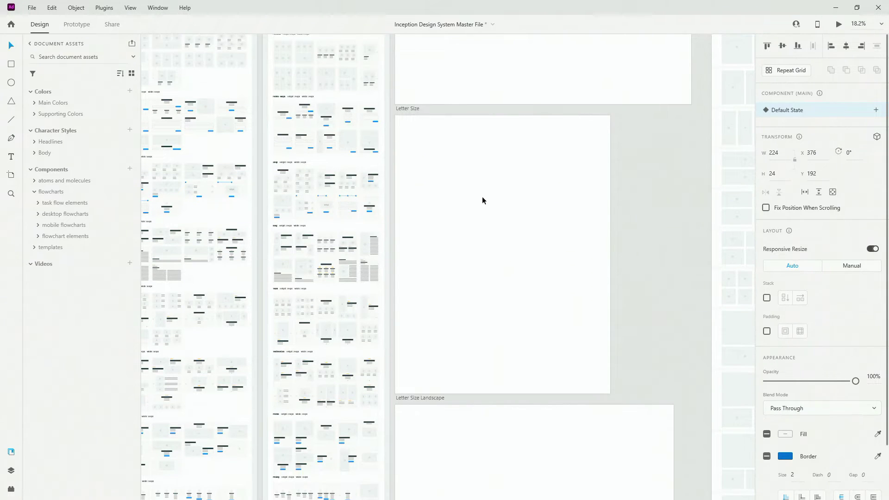
pyautogui.scroll(-6, 482, 214)
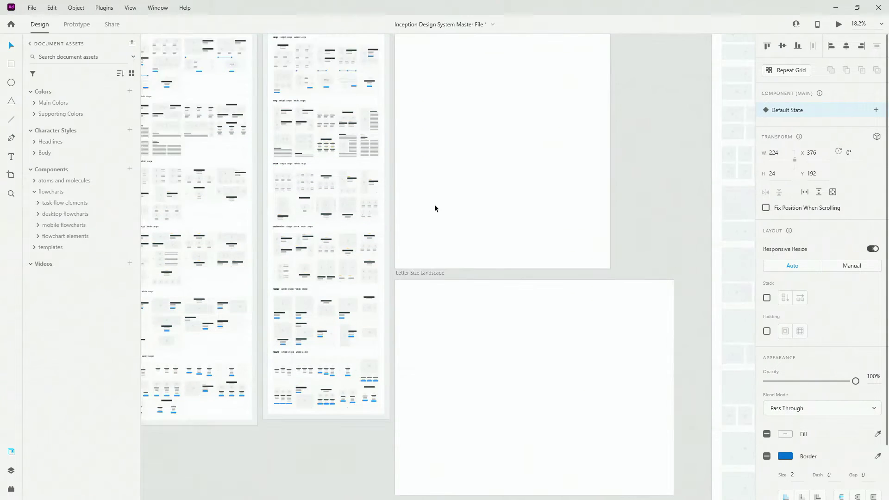
pyautogui.scroll(-11, 519, 223)
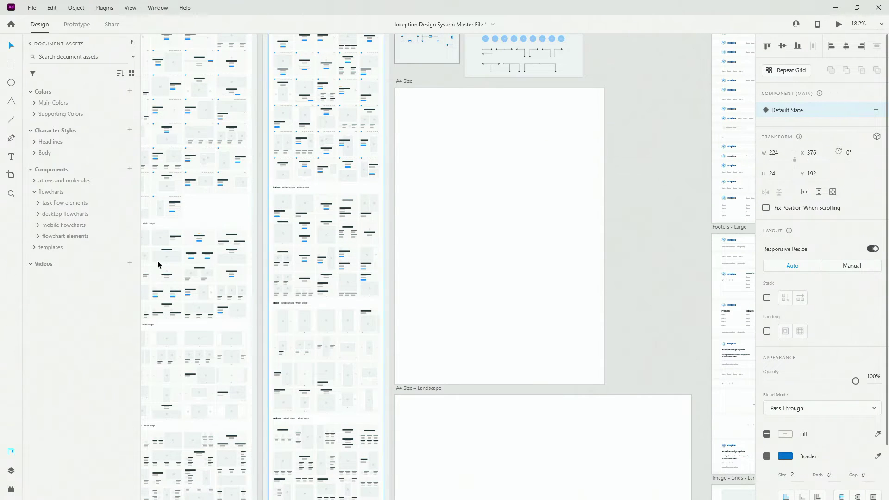
pyautogui.click(11, 471)
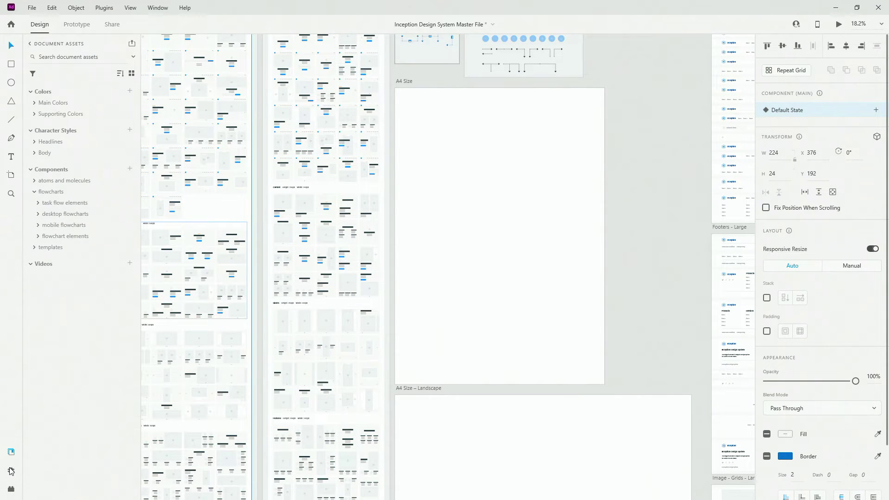
pyautogui.click(473, 171)
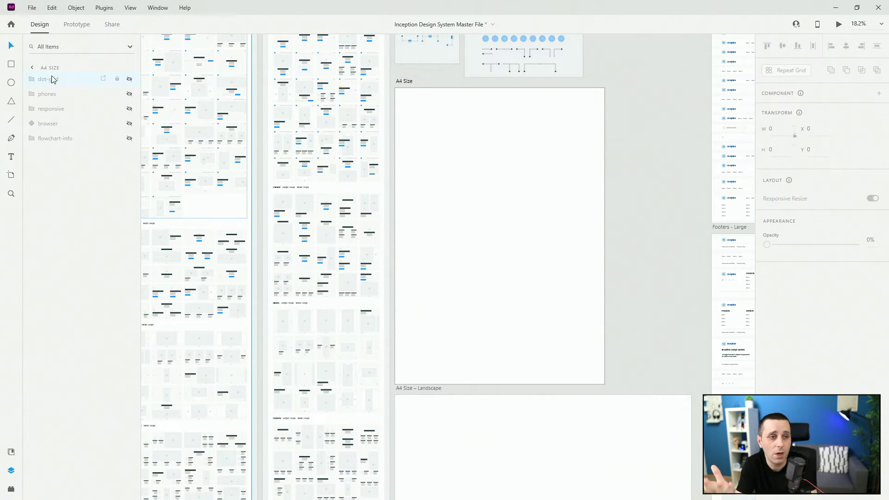
# Open the asset export for the A4 Size artboard, choose PDF as the format, and cancel without exporting
pyautogui.click(398, 82)
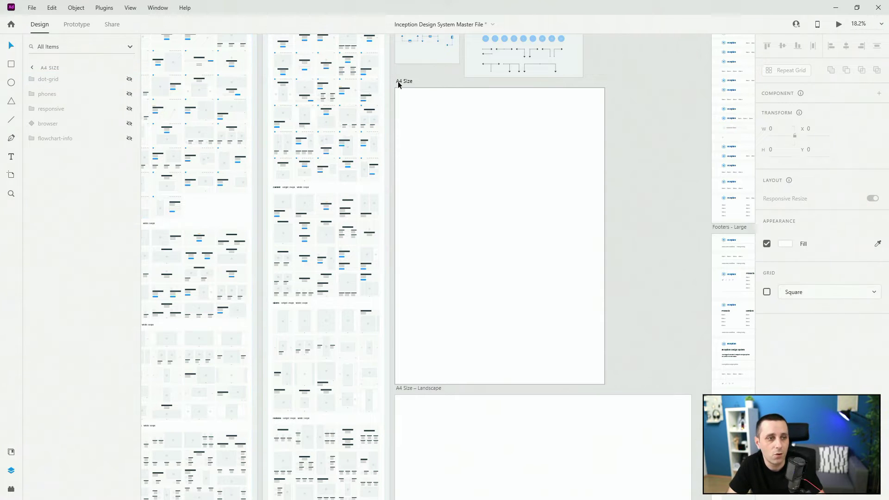
pyautogui.click(406, 84)
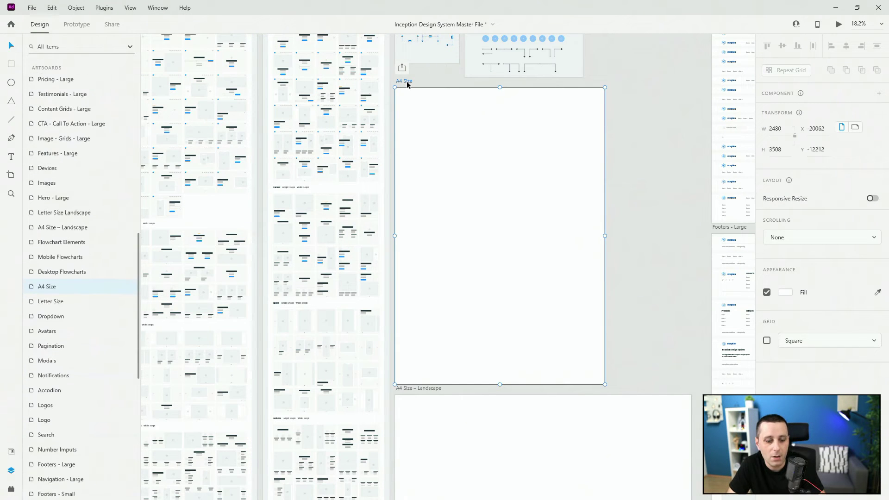
pyautogui.hotkey('ctrl', 'e')
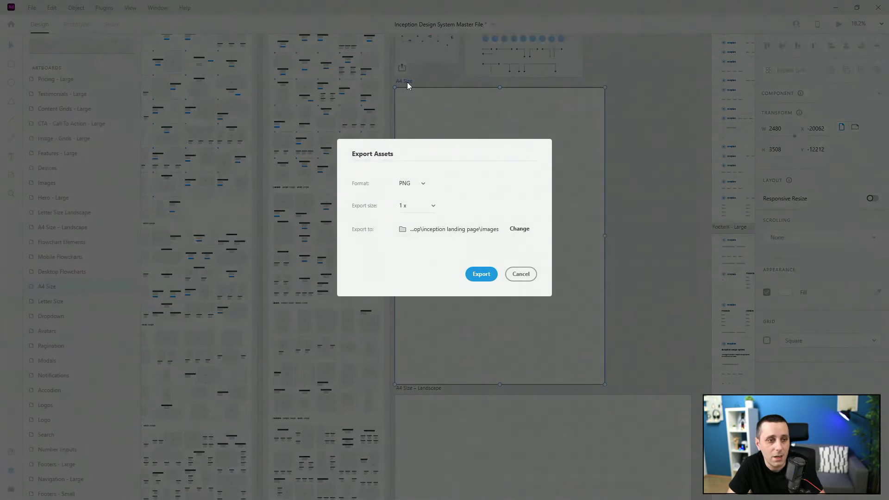
pyautogui.click(425, 185)
pyautogui.click(412, 223)
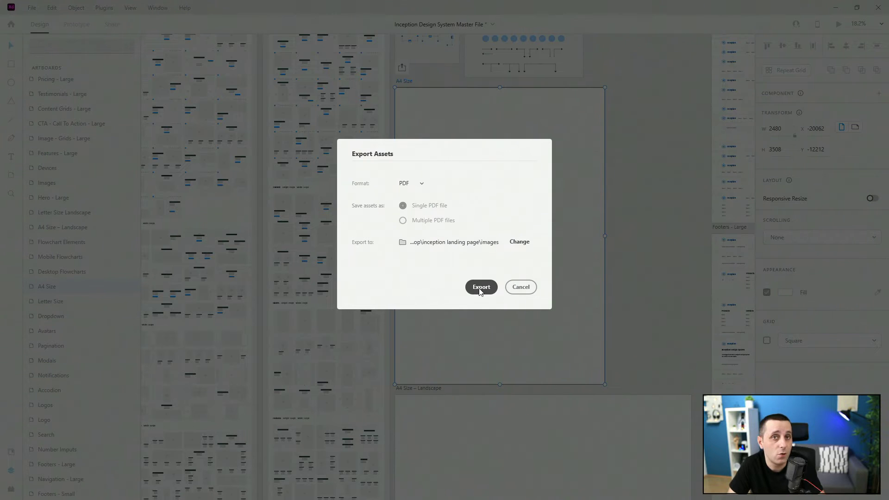
pyautogui.click(512, 291)
# Make the hidden dot-grid group visible on the A4 Size artboard
pyautogui.click(523, 199)
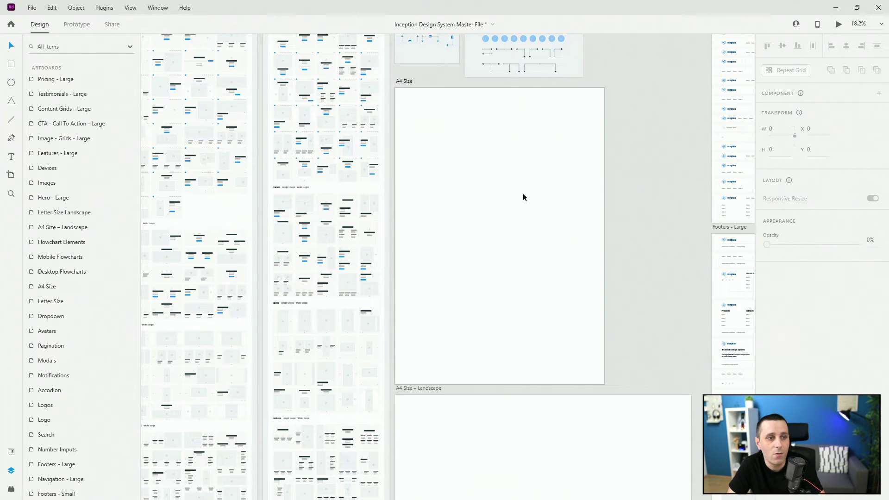
pyautogui.click(462, 109)
pyautogui.click(129, 79)
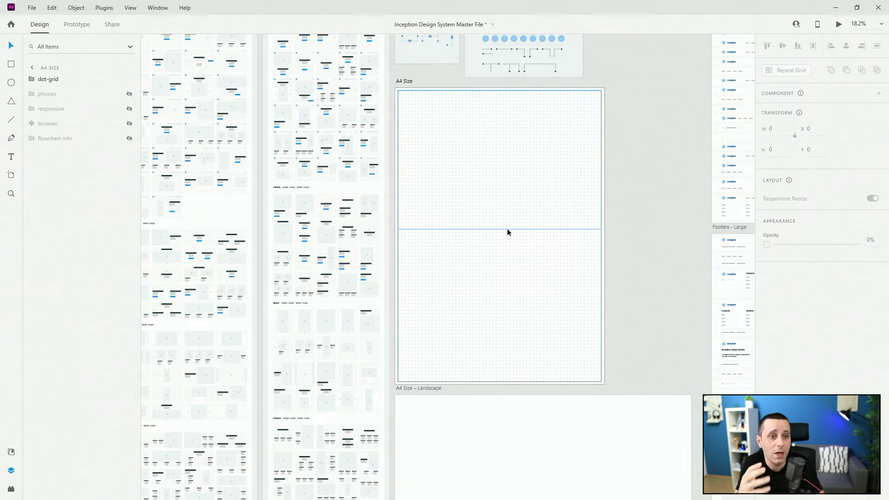
# Inspect the stack spacing of the dot-grid group and of its first dots-row on the A4 Size artboard
pyautogui.scroll(5, 518, 104)
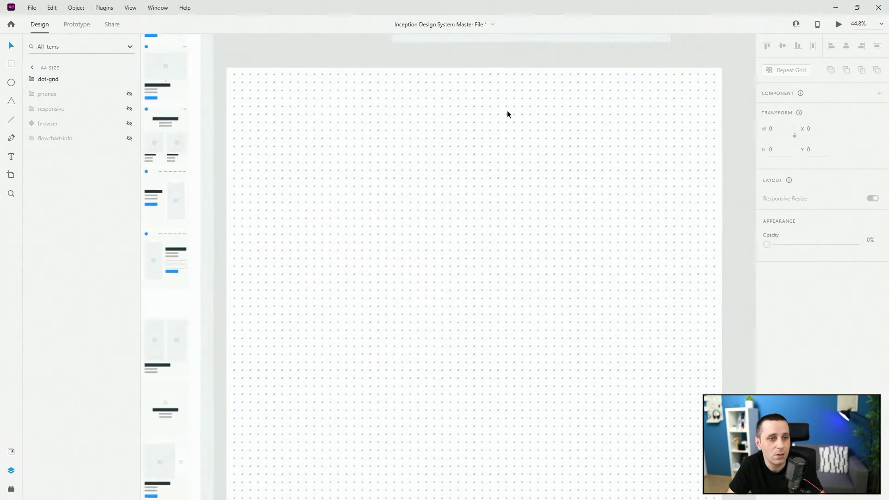
pyautogui.click(33, 82)
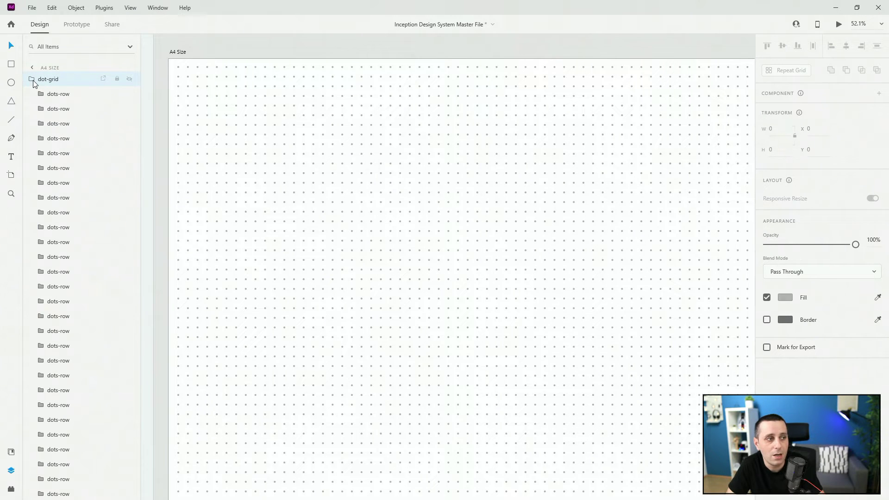
pyautogui.click(54, 79)
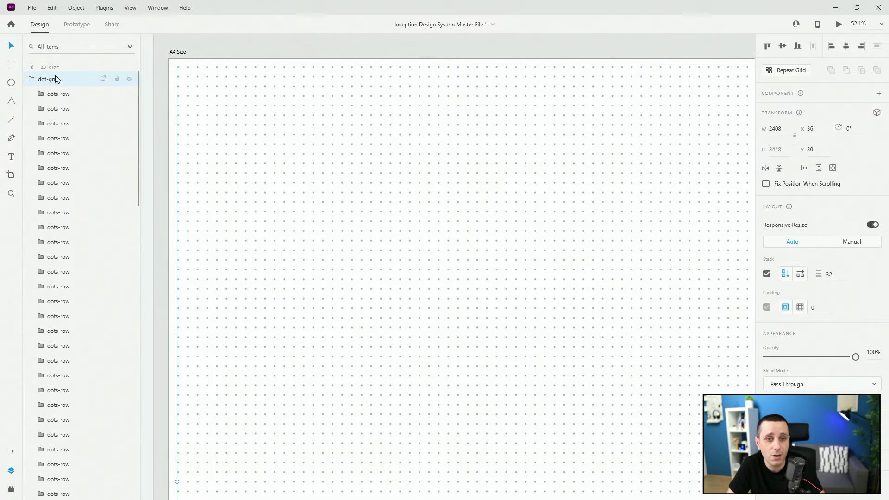
pyautogui.click(57, 95)
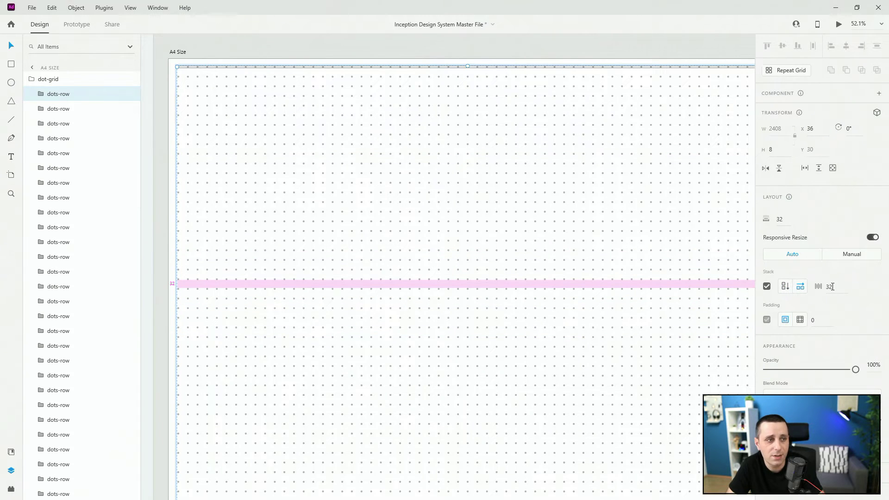
# Hide the dot-grid group on the A4 Size artboard and make the phones group visible to view its phone outlines
pyautogui.click(51, 83)
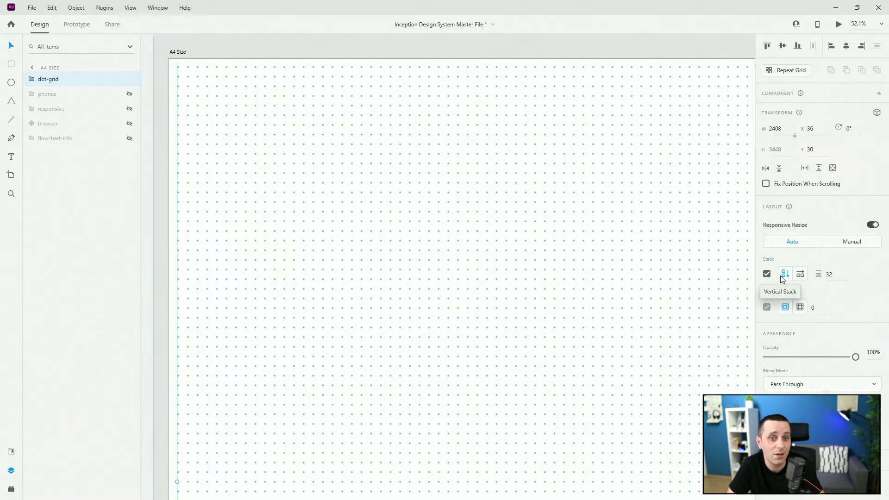
pyautogui.scroll(-3, 459, 264)
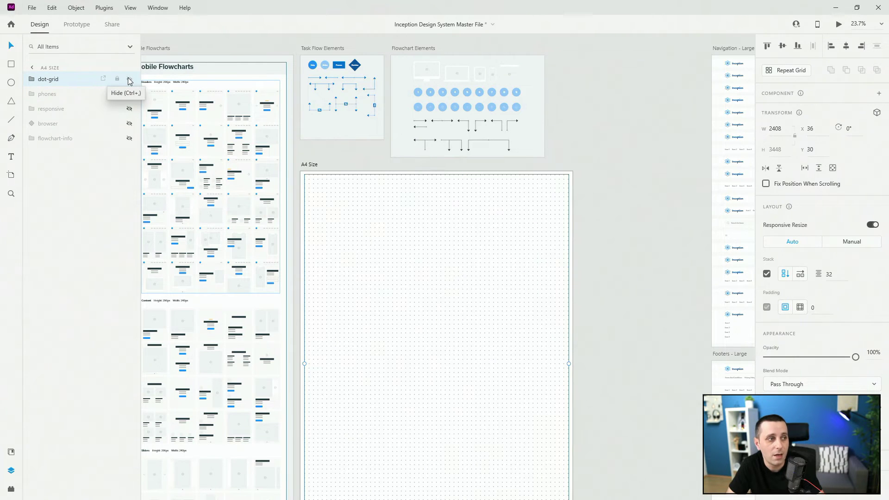
pyautogui.press('ctrl+')
pyautogui.click(130, 94)
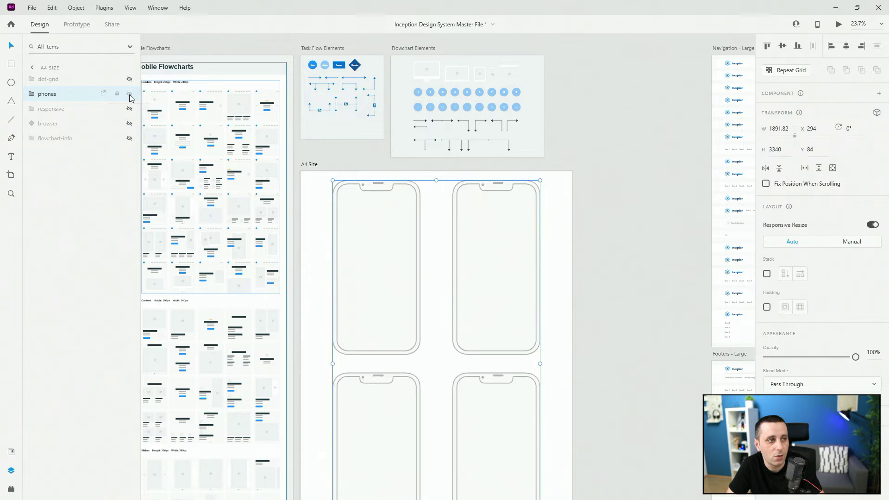
pyautogui.scroll(-5, 381, 275)
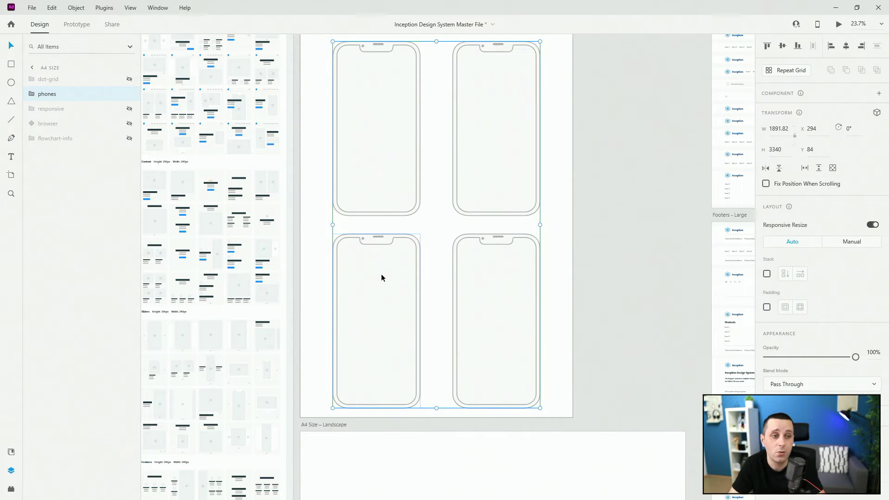
pyautogui.scroll(2, 381, 278)
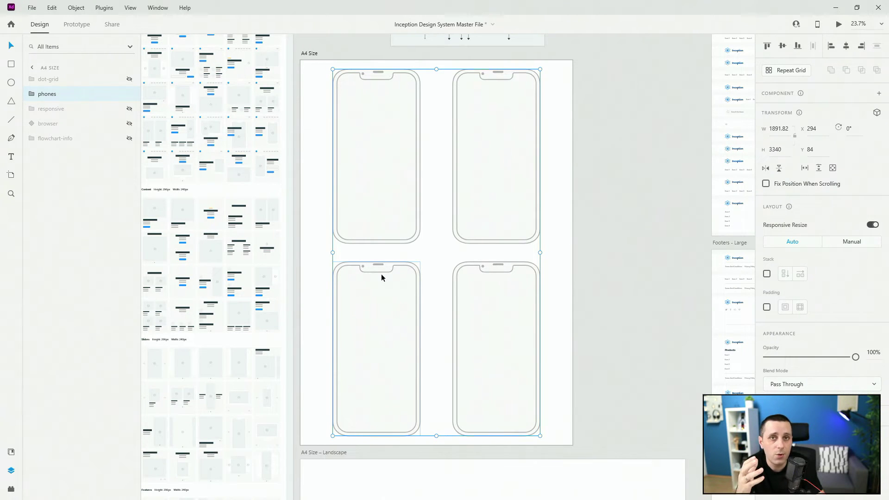
# Hide the phones group on the A4 Size artboard, and show the responsive group to view its two browser frames
pyautogui.click(130, 109)
pyautogui.click(574, 148)
pyautogui.scroll(4, 319, 71)
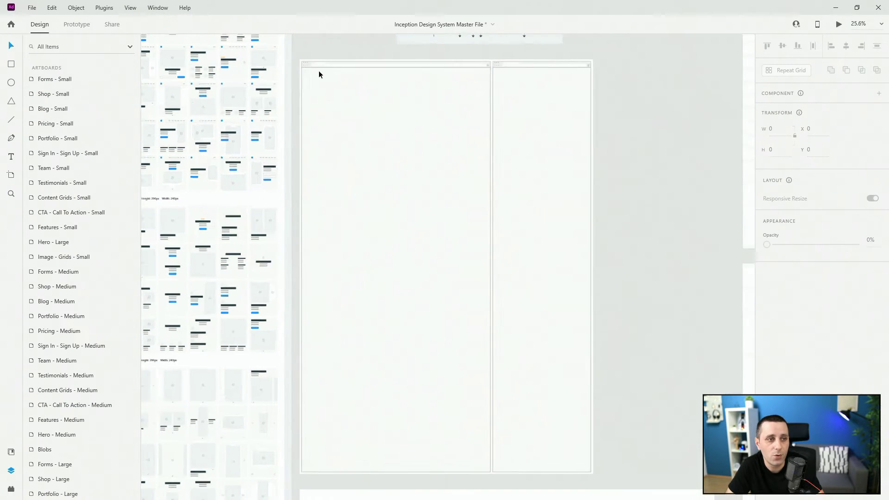
pyautogui.scroll(4, 440, 60)
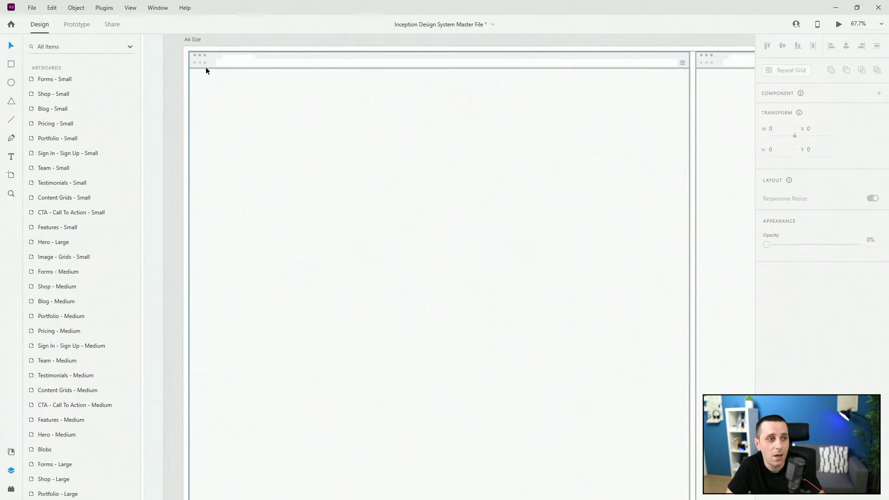
pyautogui.scroll(-8, 204, 70)
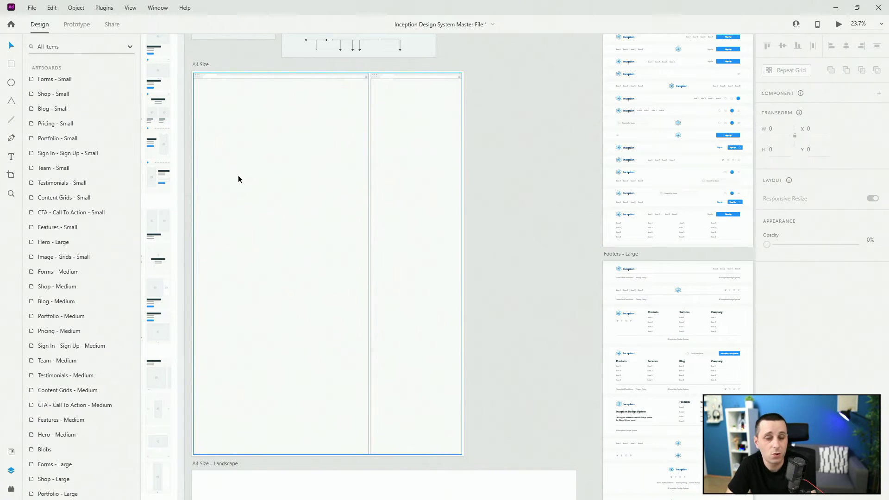
# Hide the responsive group on the A4 Size artboard and make the browser component visible
pyautogui.click(266, 213)
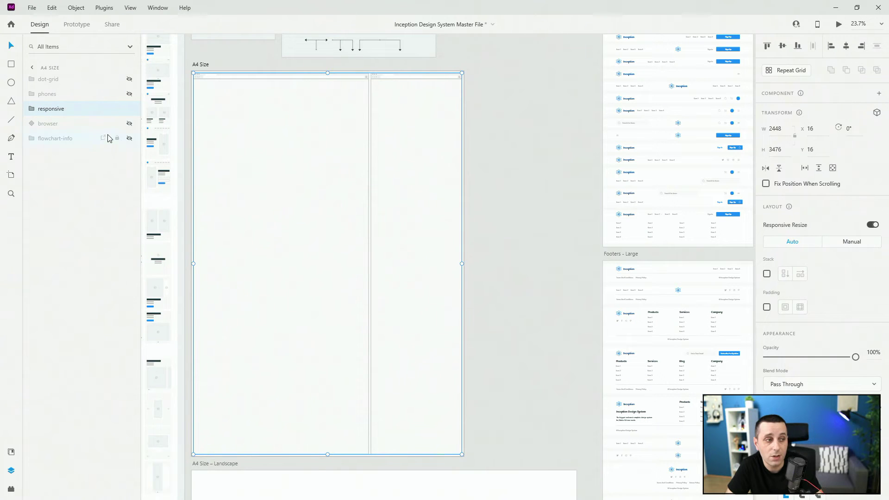
pyautogui.click(129, 123)
pyautogui.click(130, 123)
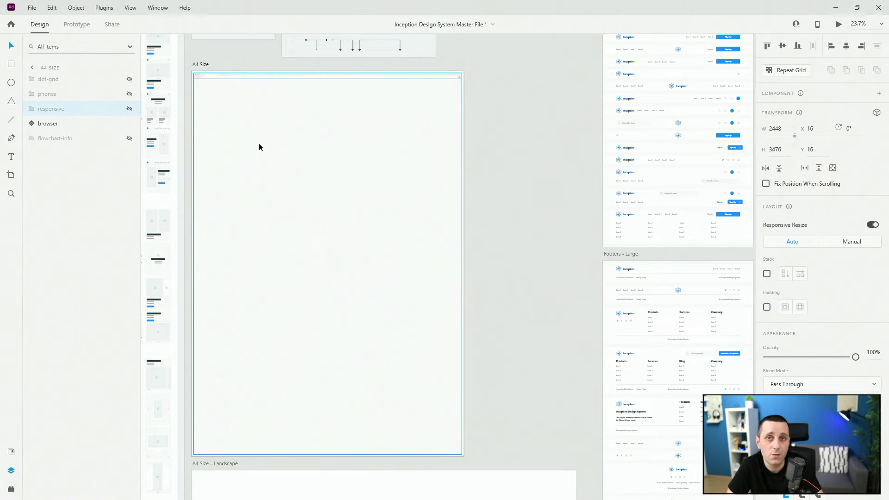
# Hide the browser component on the A4 Size artboard, and temporarily show the flowchart-info group to examine its client and project fields
pyautogui.click(129, 123)
pyautogui.click(129, 138)
pyautogui.scroll(-2, 438, 347)
pyautogui.scroll(2, 280, 360)
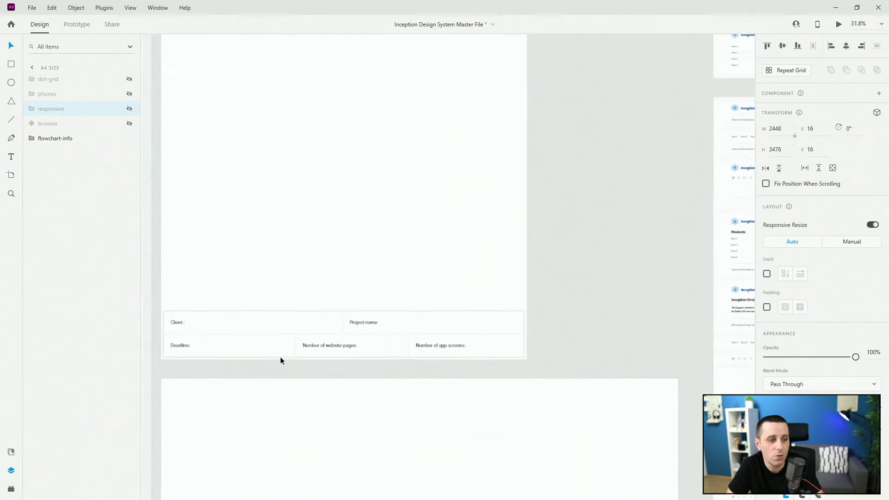
pyautogui.scroll(2, 280, 361)
pyautogui.scroll(-1, 389, 339)
pyautogui.scroll(3, 306, 336)
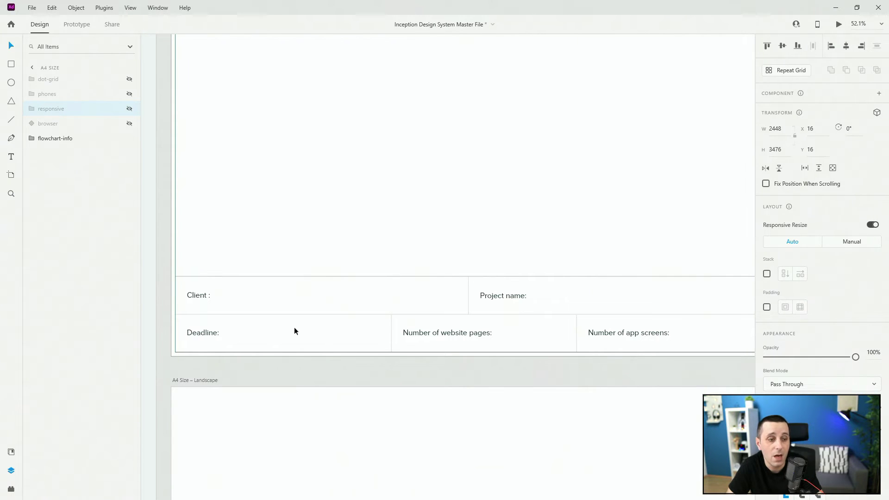
pyautogui.scroll(-3, 295, 268)
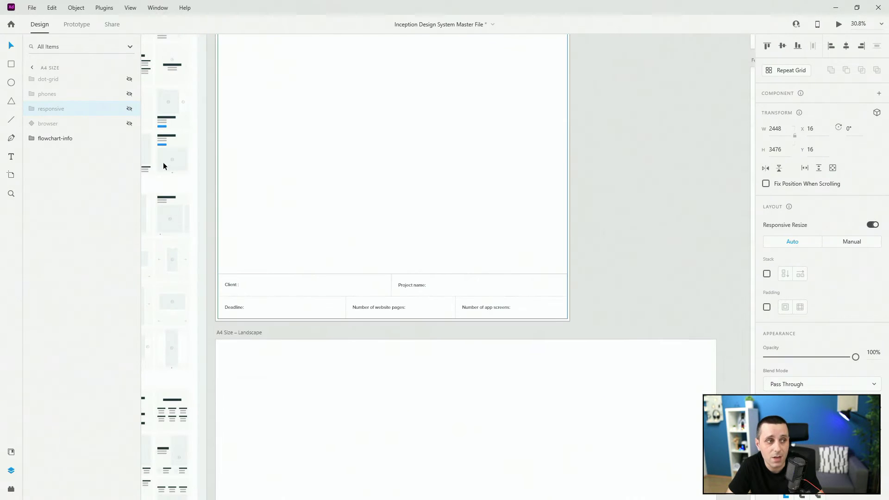
pyautogui.click(129, 139)
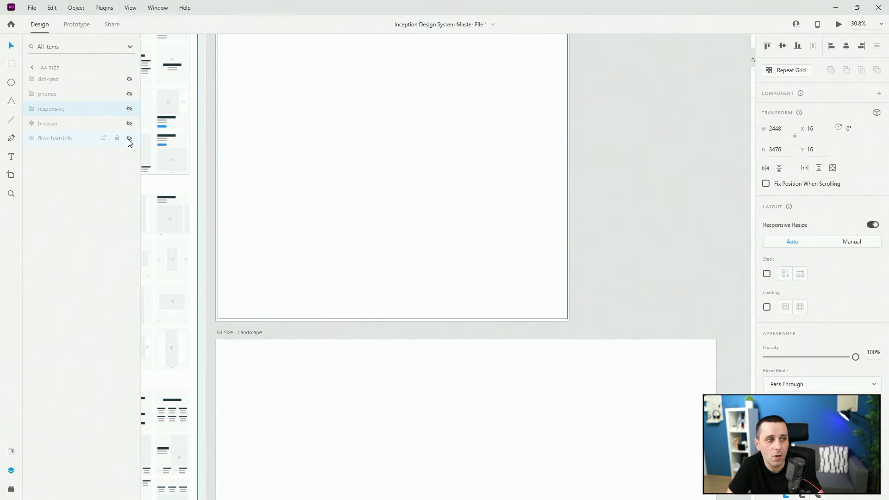
# Preview the responsive group and the phones group one after the other on the A4 Size – Landscape artboard, hiding each again
pyautogui.scroll(-5, 491, 190)
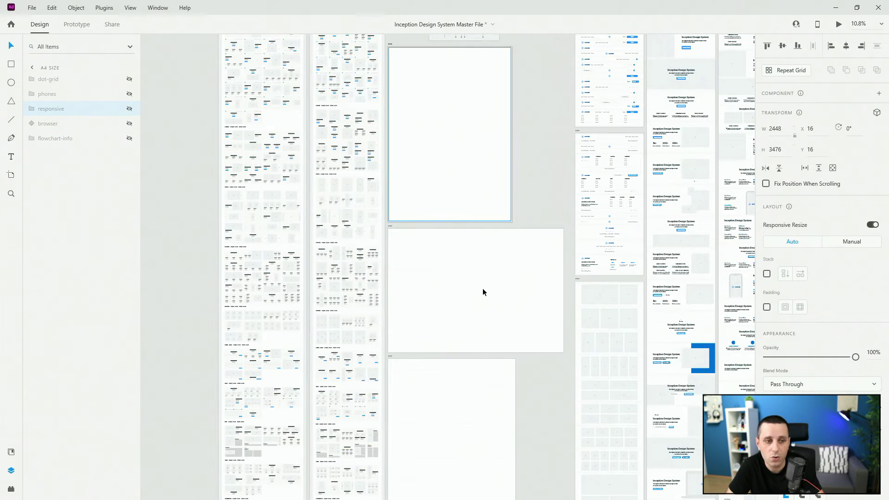
pyautogui.click(482, 289)
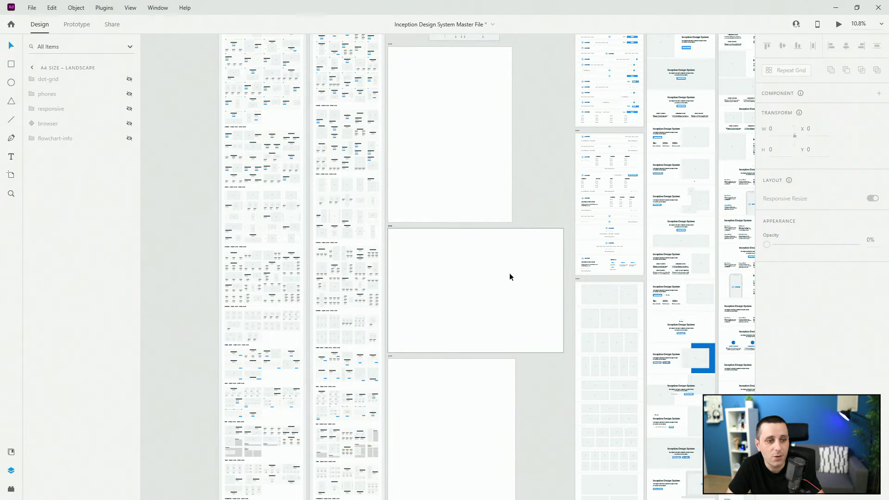
pyautogui.scroll(3, 510, 273)
pyautogui.click(130, 108)
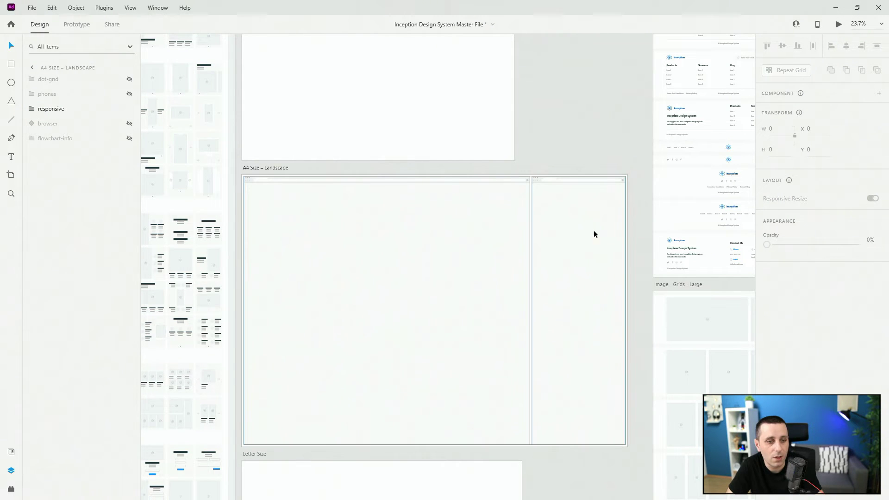
pyautogui.click(129, 108)
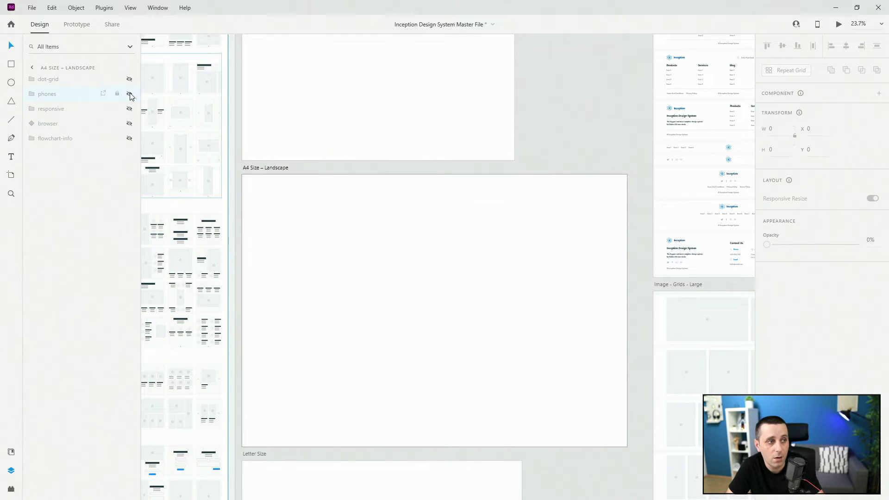
pyautogui.click(129, 94)
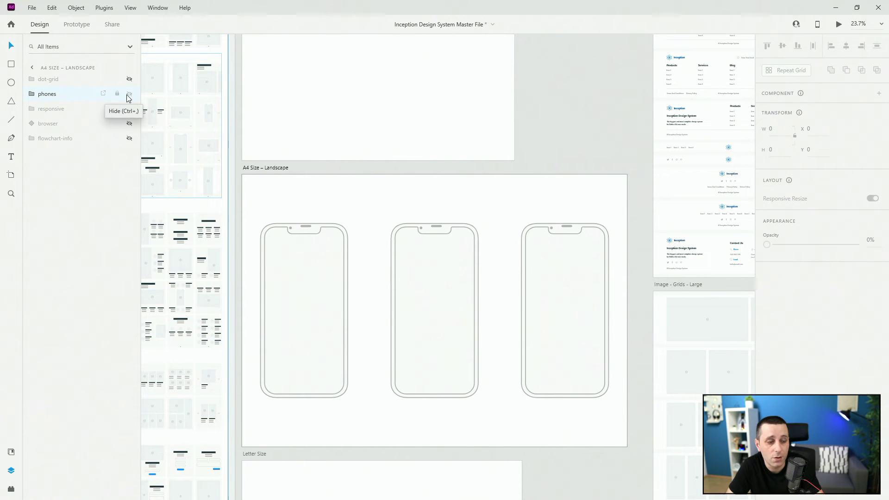
pyautogui.click(129, 95)
# Find the Devices artboard among the components and examine its phone and smart-watch mockups up close
pyautogui.scroll(-10, 463, 260)
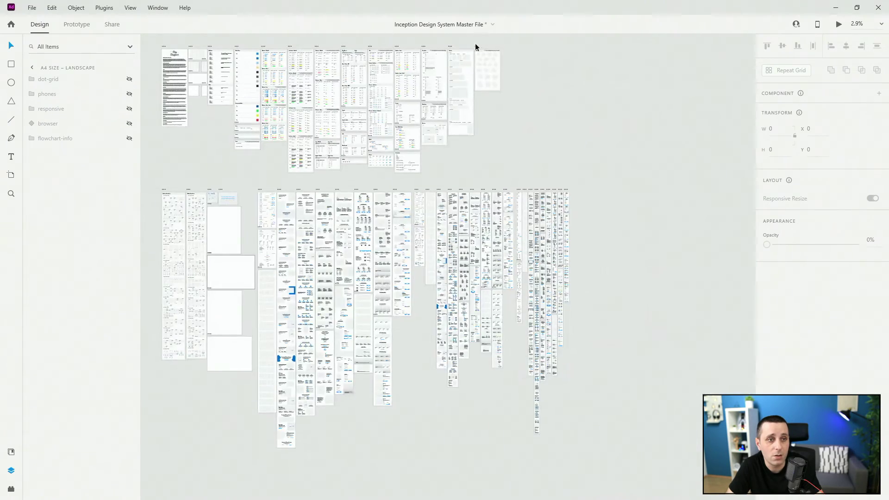
pyautogui.scroll(5, 460, 75)
pyautogui.scroll(2, 443, 117)
pyautogui.scroll(2, 444, 117)
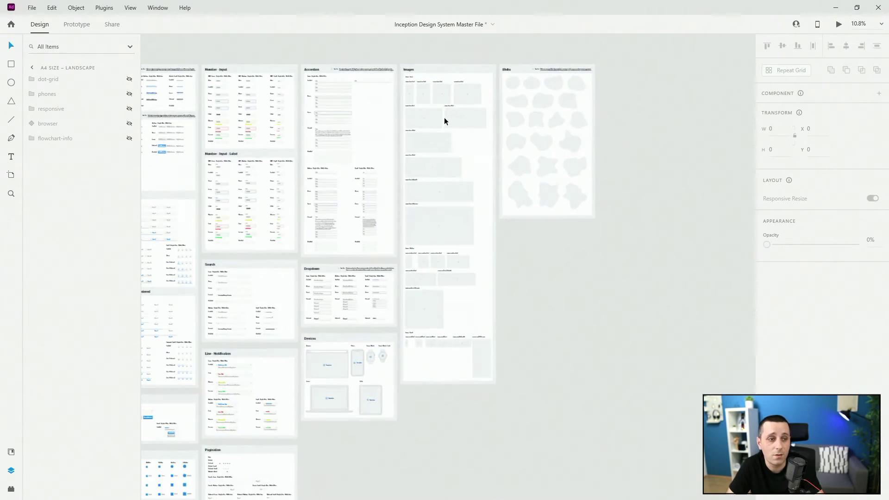
pyautogui.scroll(8, 339, 404)
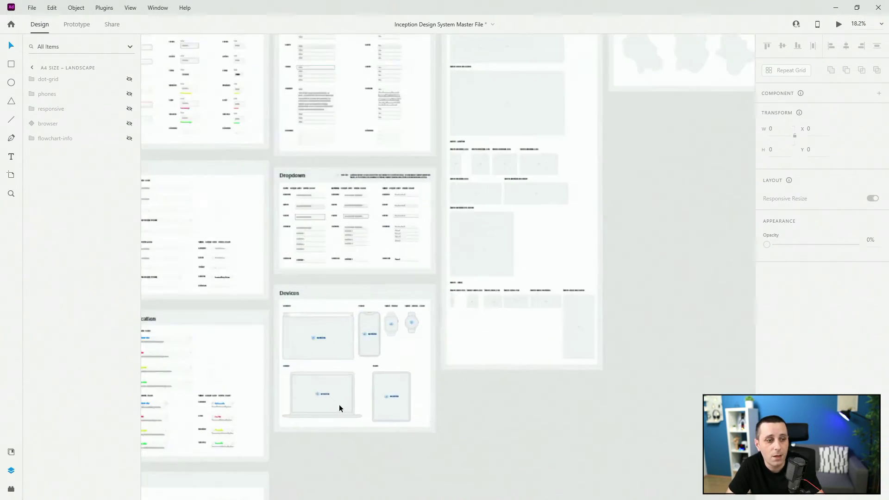
pyautogui.scroll(4, 455, 133)
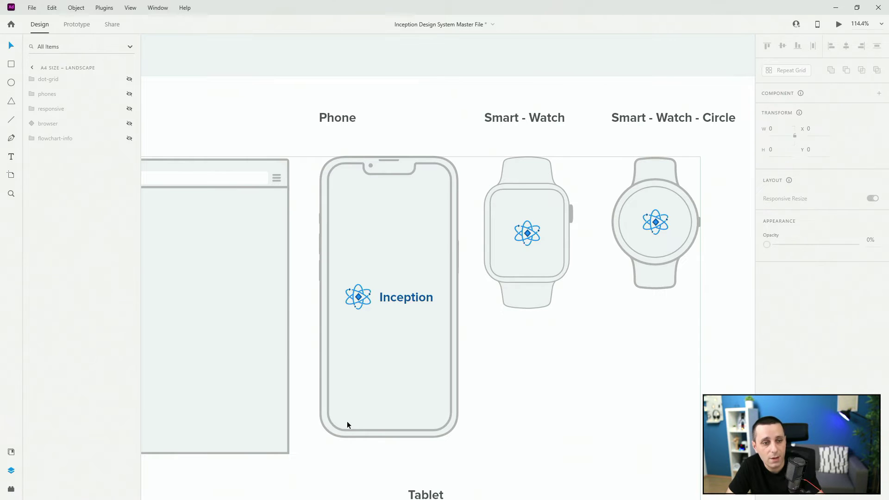
pyautogui.scroll(-2, 365, 326)
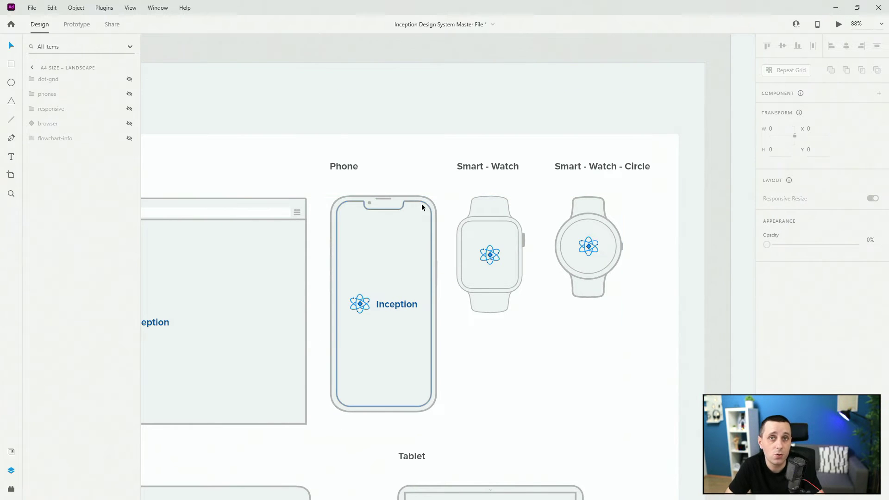
# Go back to the A4 Size artboard, select it, and look over the Desktop Flowcharts and Mobile Flowcharts artboards
pyautogui.hotkey('ctrl', '0')
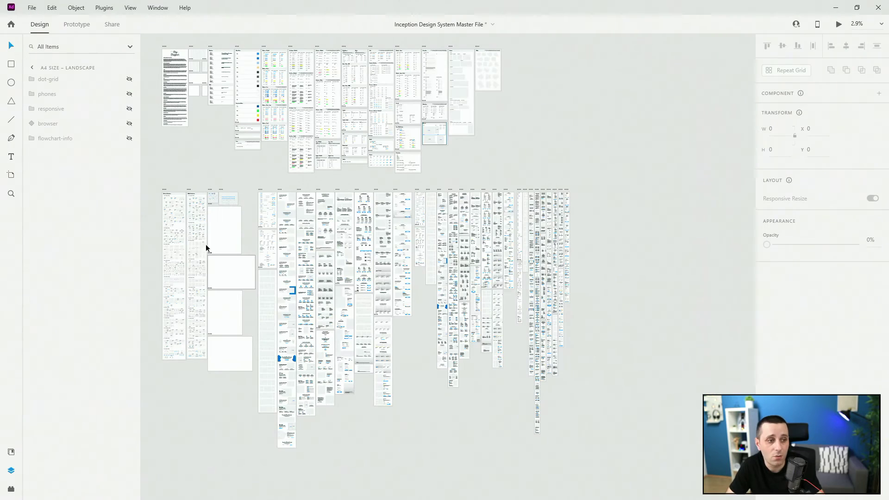
pyautogui.scroll(6, 206, 244)
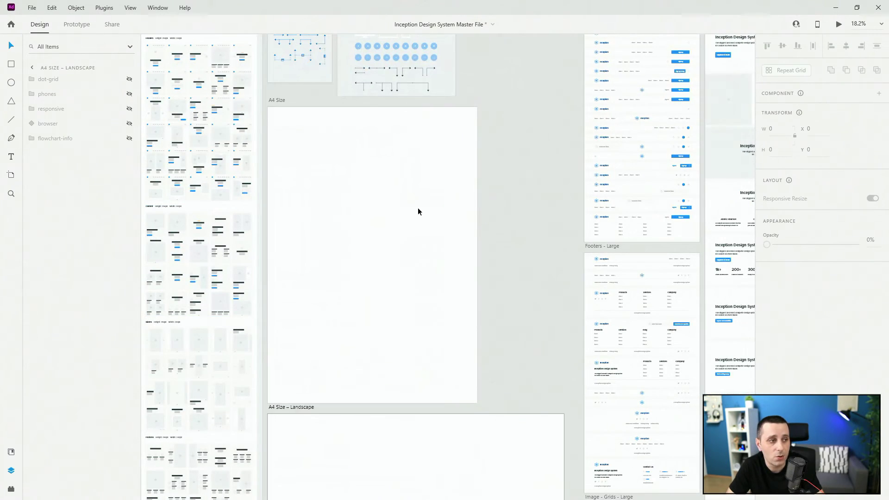
pyautogui.click(418, 212)
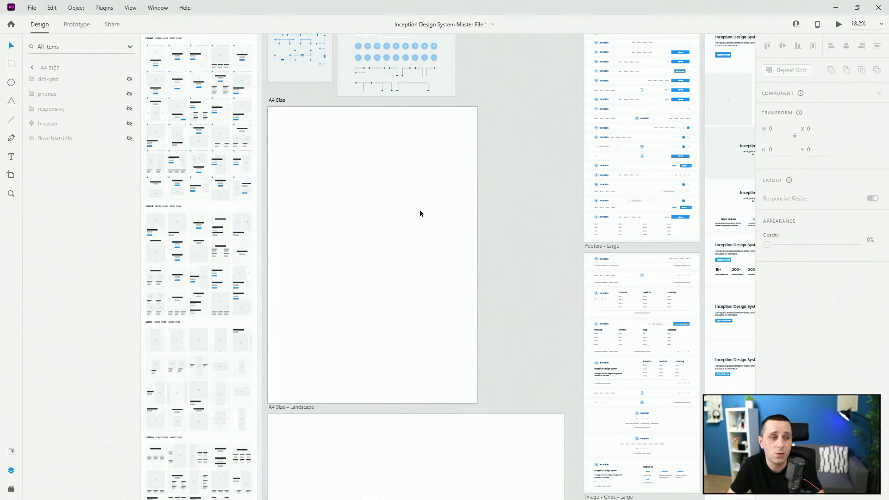
pyautogui.scroll(-3, 556, 198)
pyautogui.scroll(4, 232, 139)
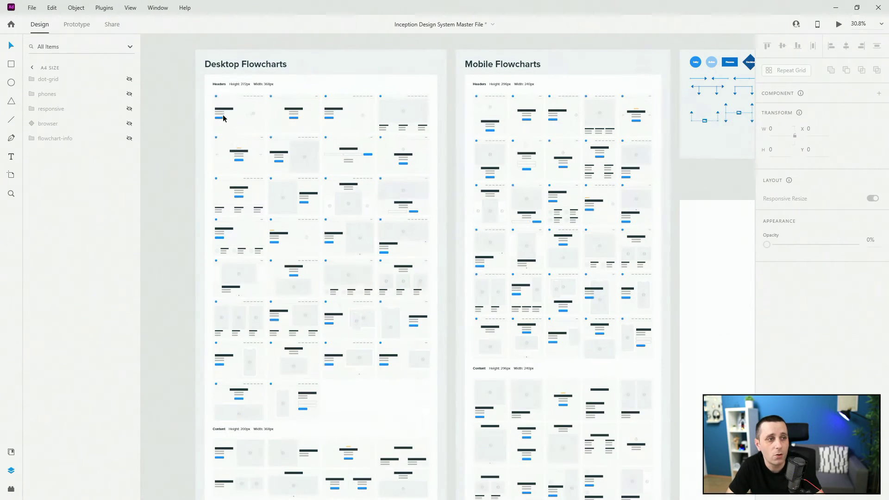
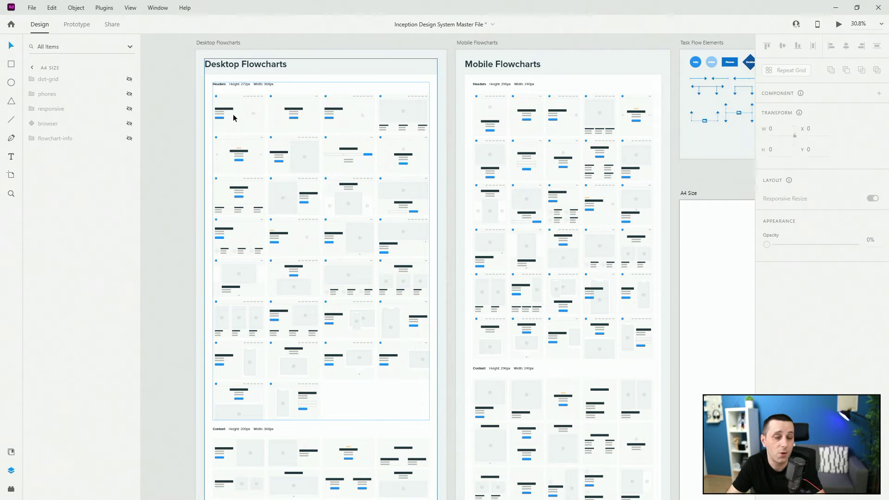
# Make the flowchart-info group visible on the A4 Size artboard
pyautogui.scroll(-4, 176, 155)
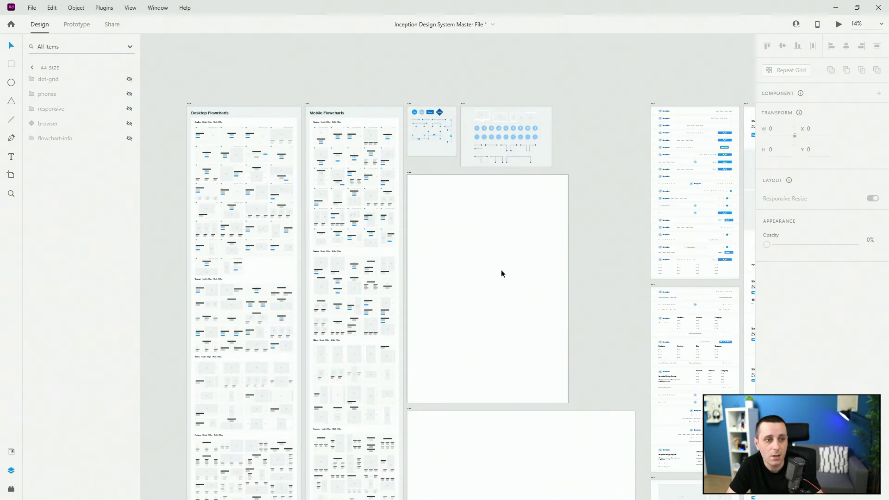
pyautogui.scroll(3, 501, 258)
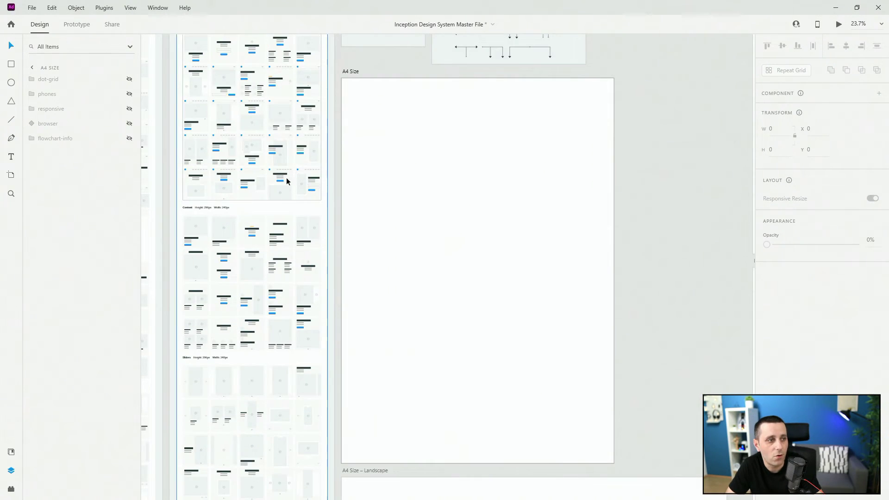
pyautogui.click(130, 139)
pyautogui.scroll(2, 513, 179)
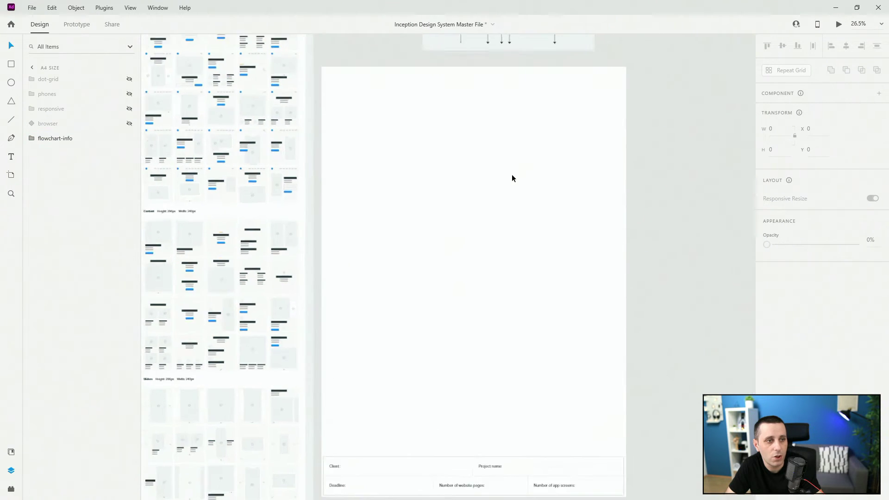
# Show the document assets and expand the headers group within the desktop flowcharts components
pyautogui.click(11, 452)
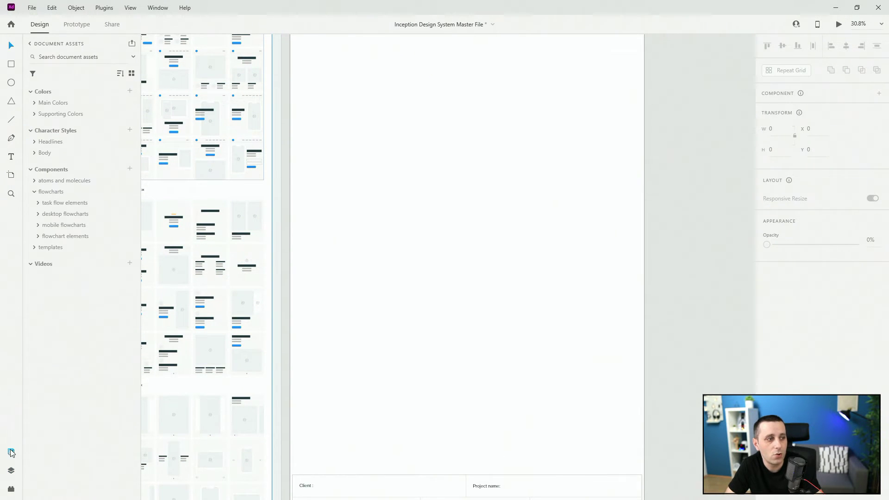
pyautogui.click(38, 213)
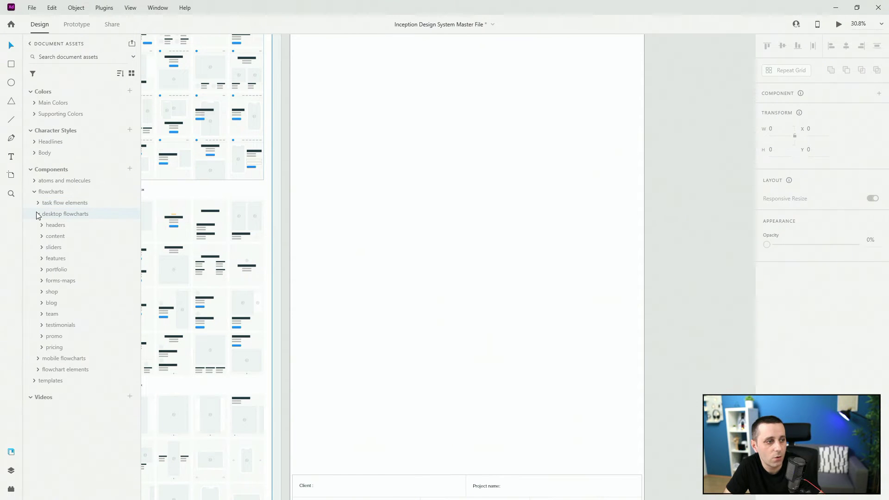
pyautogui.click(41, 226)
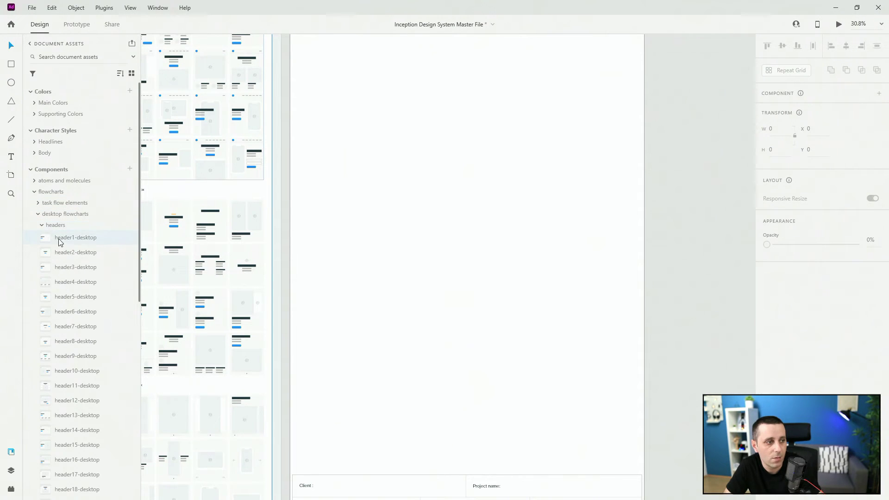
# Place header1-desktop on the A4 Size artboard at about X 465, Y 730 and swap it for header4-desktop
pyautogui.moveTo(103, 231); pyautogui.dragTo(357, 128)
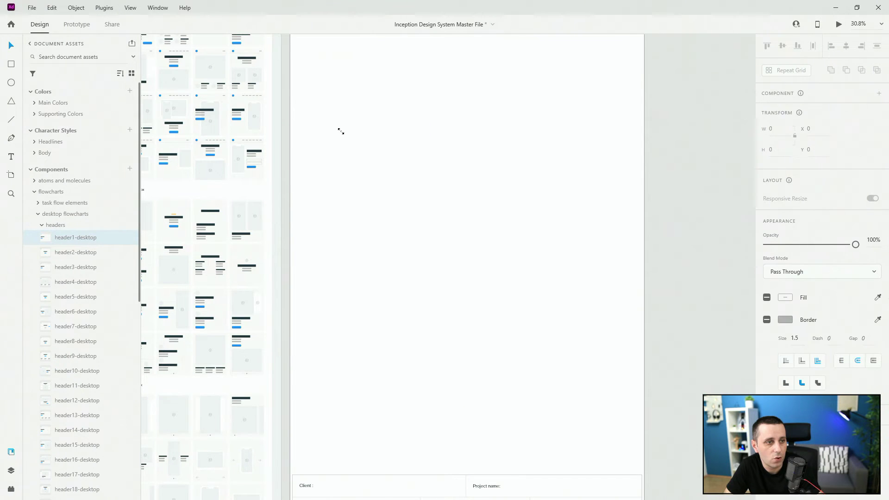
pyautogui.scroll(1, 363, 128)
pyautogui.scroll(8, 363, 128)
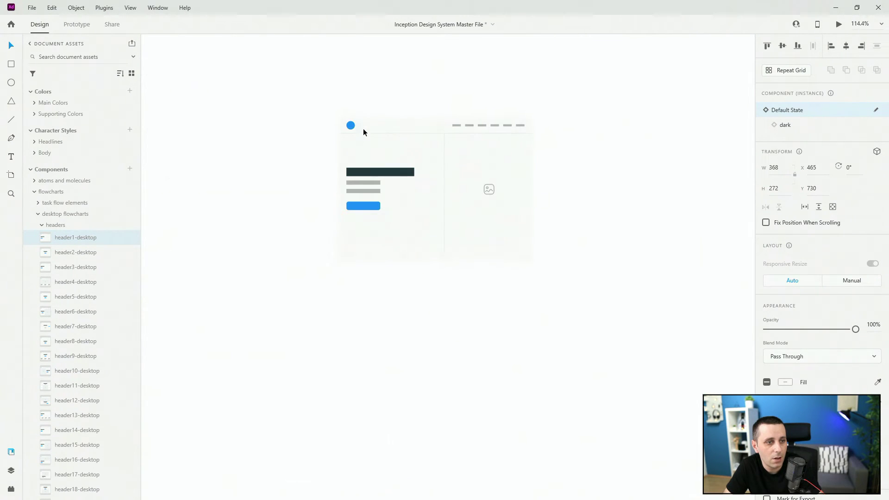
pyautogui.click(47, 287)
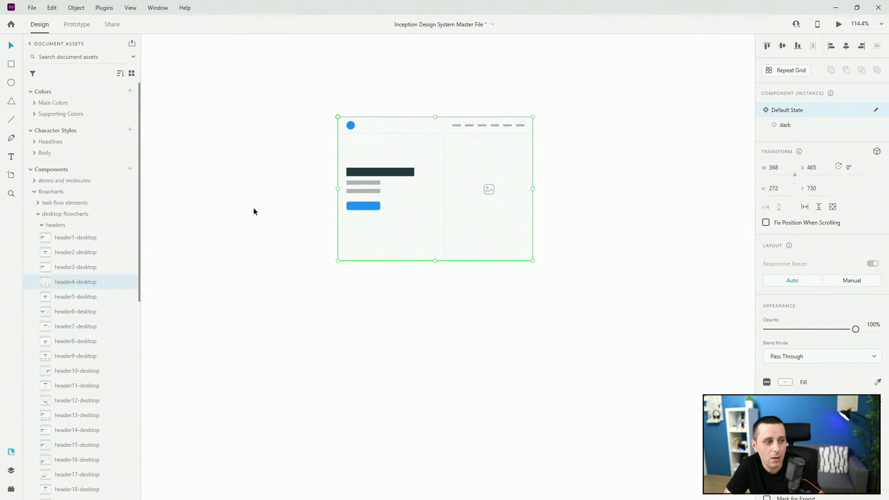
pyautogui.moveTo(254, 211); pyautogui.dragTo(418, 154)
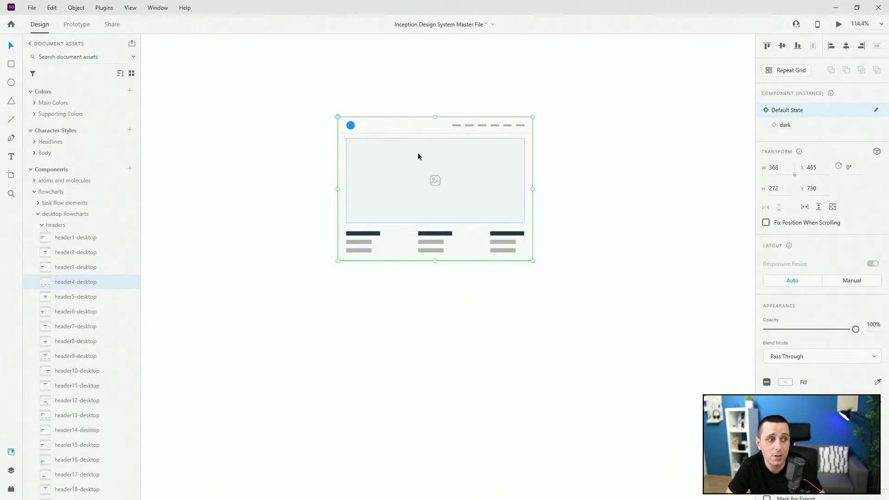
# Inspect the main component of the placed header4-desktop instance on the Desktop Flowcharts artboard and return to the instance on the A4 page
pyautogui.rightClick(75, 282)
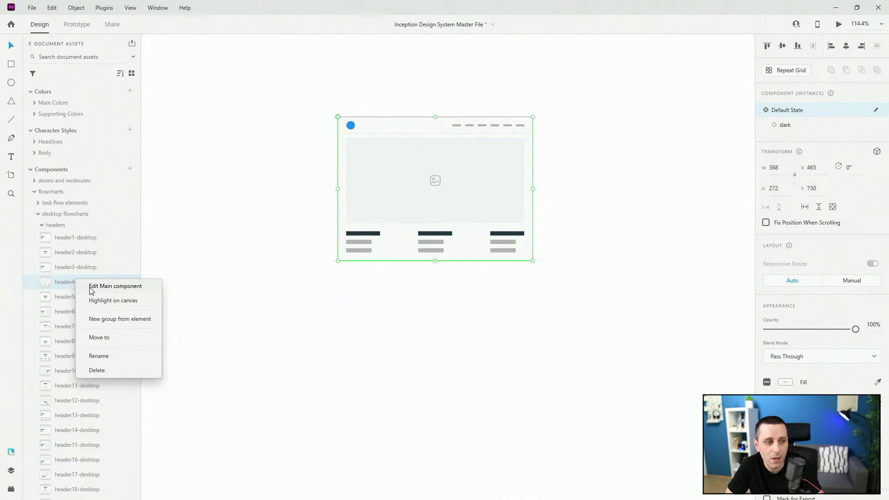
pyautogui.press('Escape')
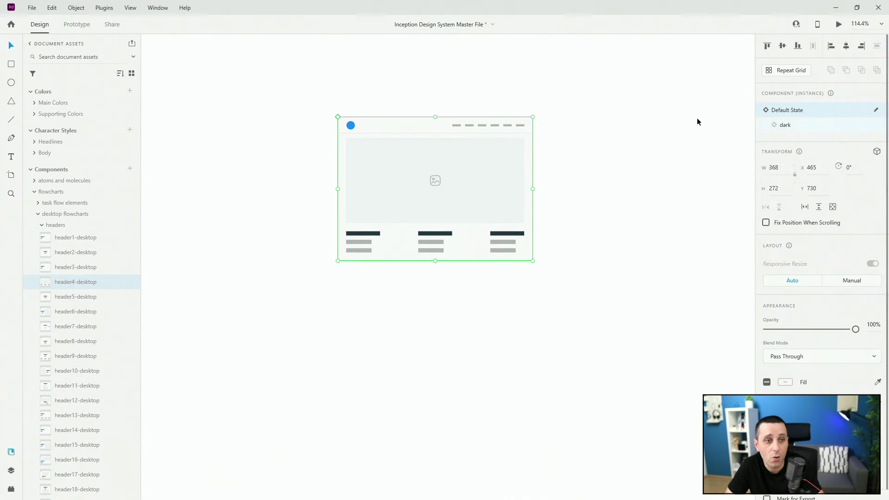
pyautogui.click(878, 112)
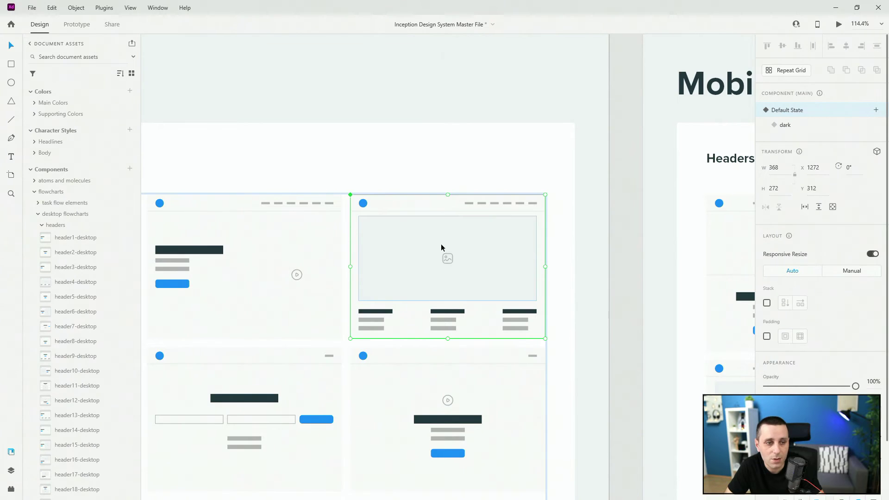
pyautogui.scroll(-10, 441, 243)
pyautogui.scroll(10, 334, 256)
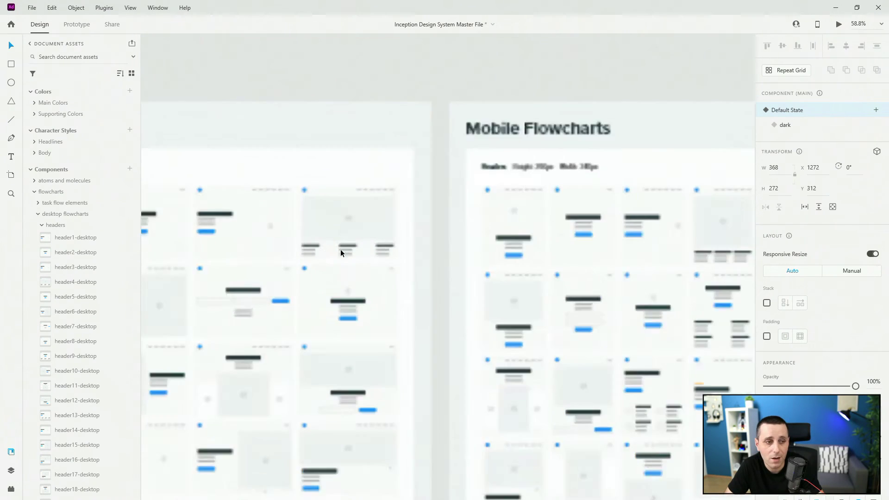
pyautogui.scroll(-10, 278, 191)
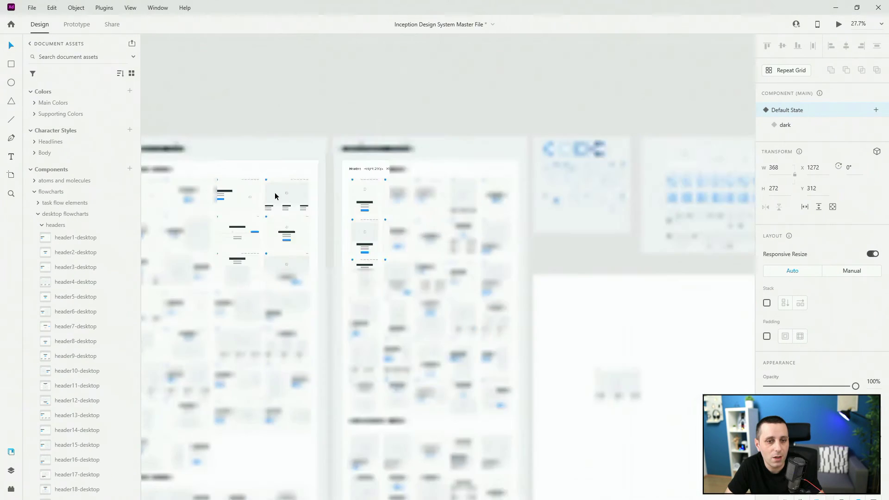
pyautogui.scroll(8, 572, 365)
pyautogui.scroll(3, 578, 336)
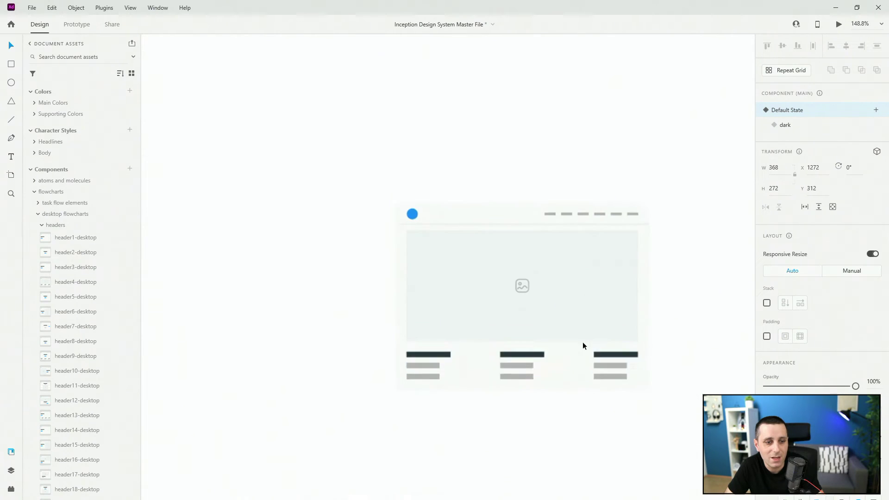
pyautogui.scroll(-2, 515, 173)
pyautogui.scroll(-3, 393, 217)
pyautogui.scroll(-2, 393, 217)
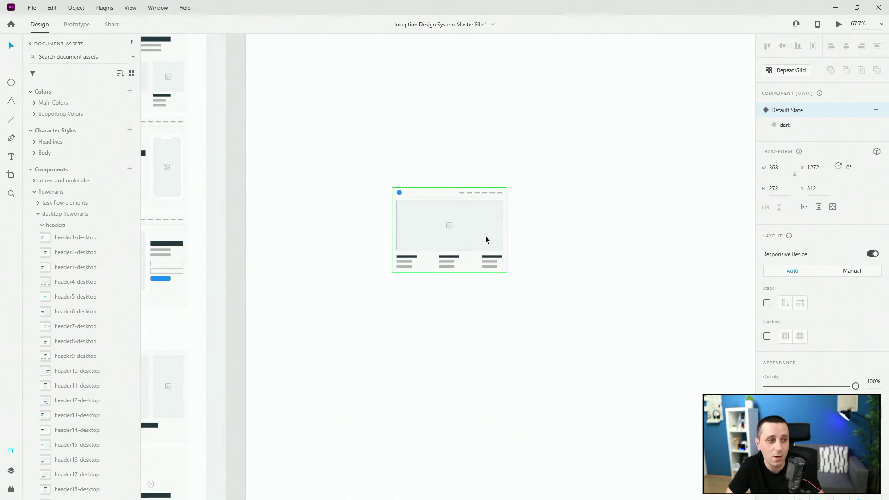
# Swap the placed header instance for header8-desktop and collapse the headers group
pyautogui.click(485, 235)
pyautogui.moveTo(63, 345); pyautogui.dragTo(423, 221)
pyautogui.scroll(-1, 402, 239)
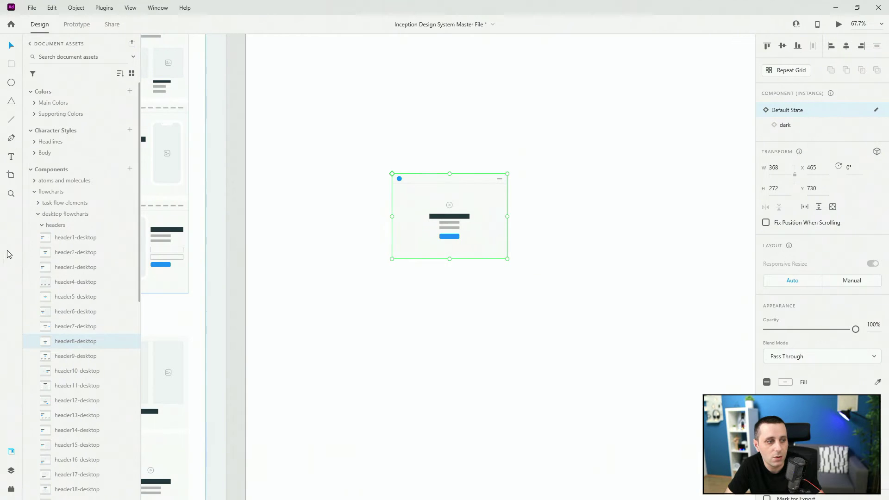
pyautogui.click(41, 225)
# Add content6-desktop from the content group directly beneath the header, aligned with its edges
pyautogui.click(42, 237)
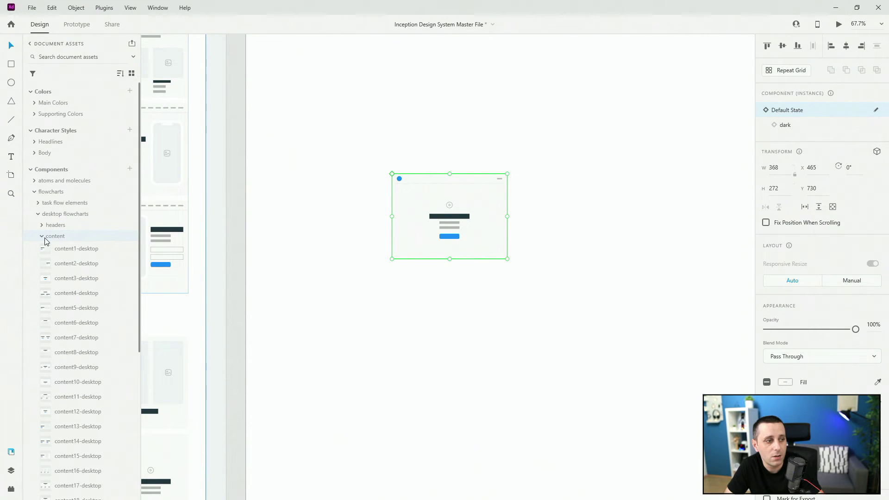
pyautogui.moveTo(73, 324); pyautogui.dragTo(384, 288)
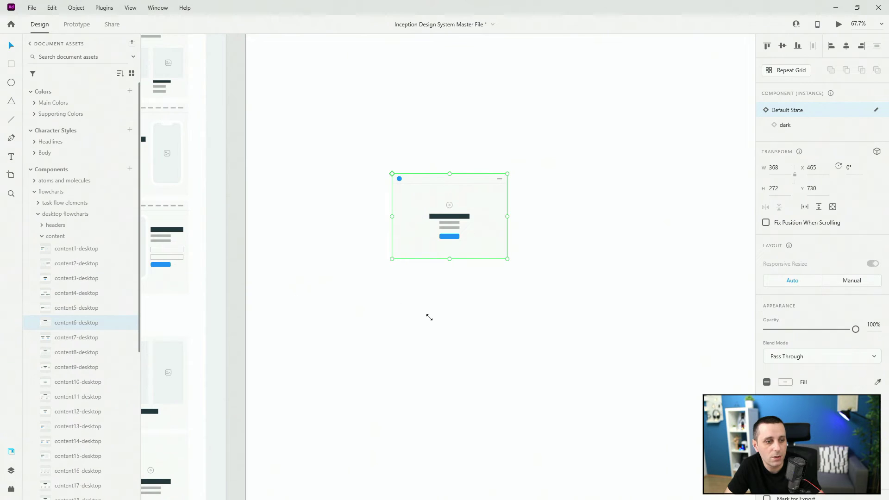
pyautogui.moveTo(429, 318); pyautogui.dragTo(445, 291)
pyautogui.click(42, 236)
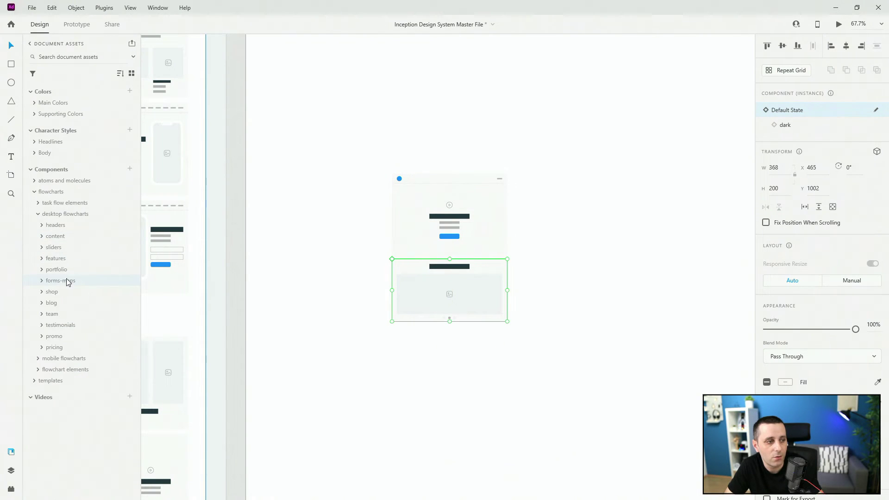
# Add forms3-desktop directly beneath the content block and swap it for forms6-desktop
pyautogui.click(60, 281)
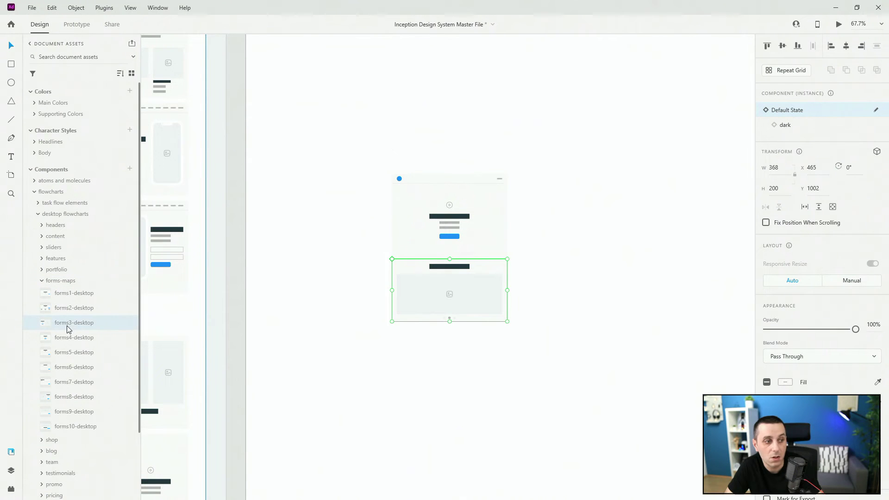
pyautogui.moveTo(67, 329); pyautogui.dragTo(433, 328)
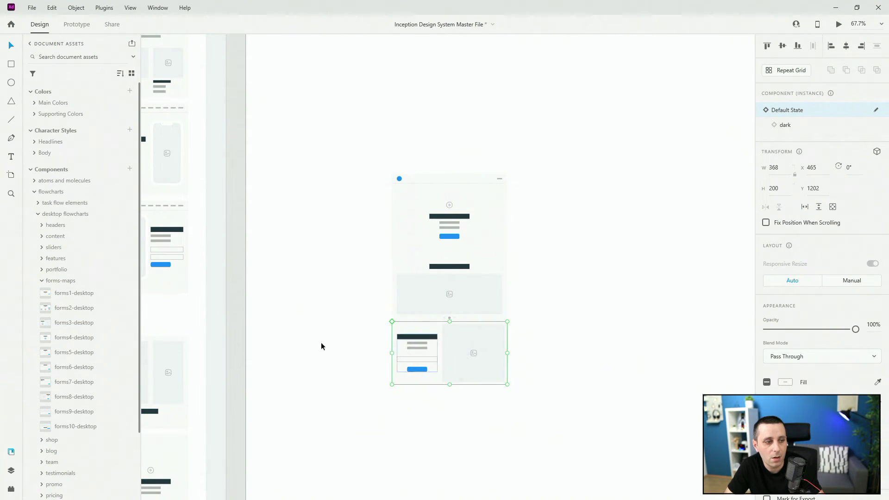
pyautogui.moveTo(143, 367); pyautogui.dragTo(429, 360)
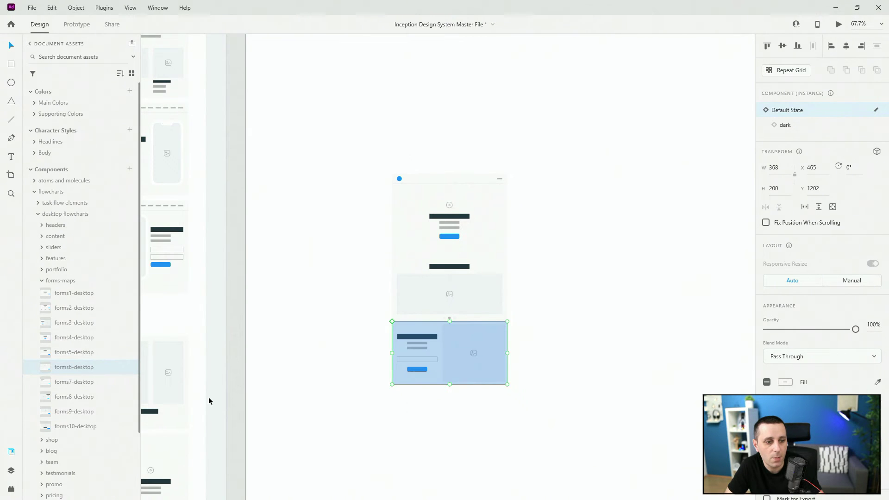
pyautogui.click(42, 281)
# Add a six-person grid component from the team group, snapped directly beneath the form block
pyautogui.click(42, 314)
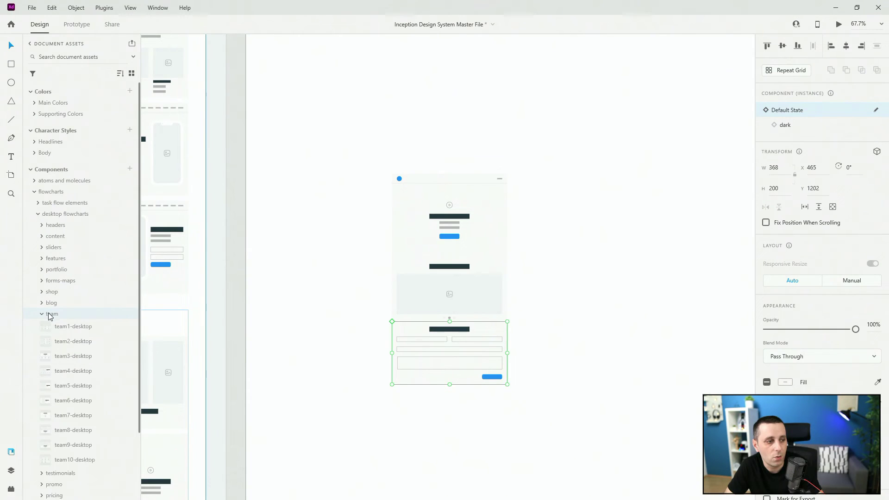
pyautogui.moveTo(148, 339); pyautogui.dragTo(506, 447)
pyautogui.moveTo(477, 418); pyautogui.dragTo(437, 391)
pyautogui.click(42, 315)
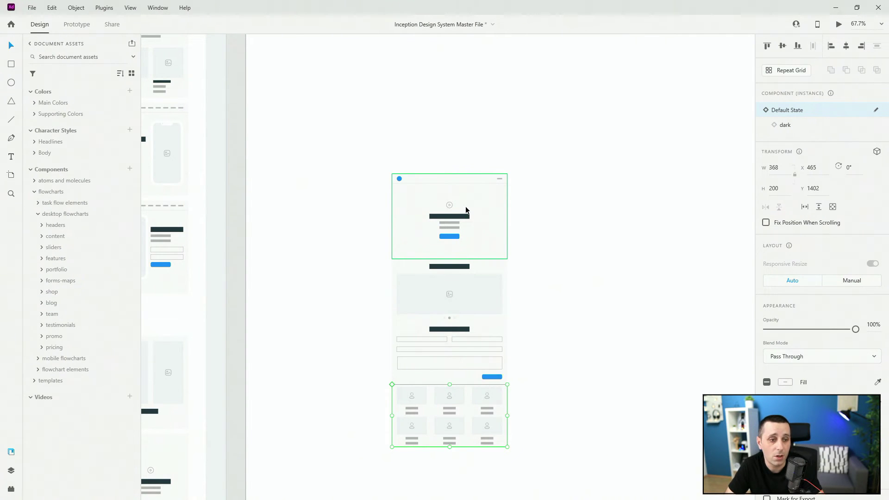
# Try pulling the header and content blocks out of the page stack and undo both moves
pyautogui.click(466, 207)
pyautogui.moveTo(478, 219); pyautogui.dragTo(447, 140)
pyautogui.moveTo(473, 273); pyautogui.dragTo(629, 174)
pyautogui.hotkey('ctrl', 'z')
pyautogui.hotkey('ctrl', 'z')
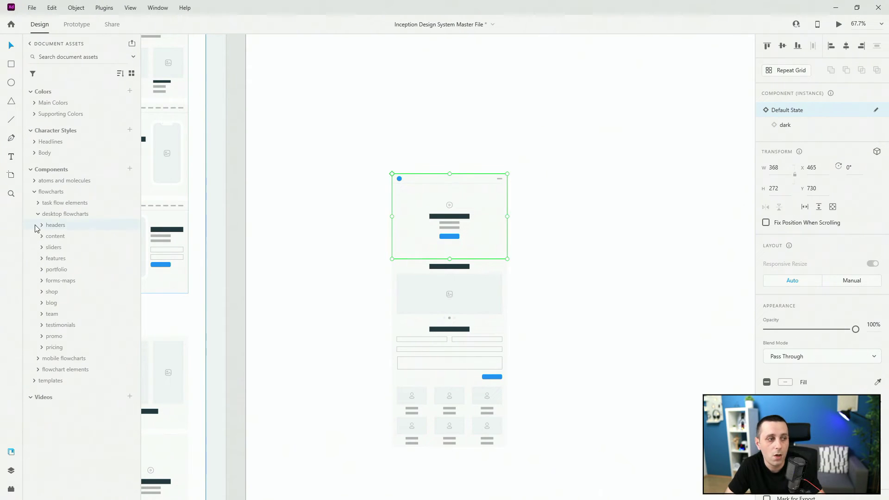
# Duplicate the four-block page twice across the A4 artboard, with the last copy at about X 1802, Y 530
pyautogui.scroll(-5, 280, 196)
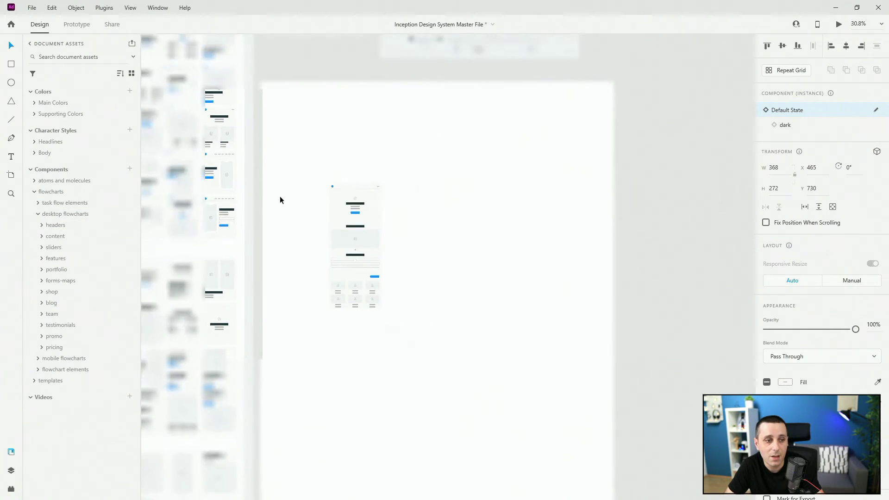
pyautogui.moveTo(374, 325); pyautogui.dragTo(556, 182)
pyautogui.scroll(3, 556, 182)
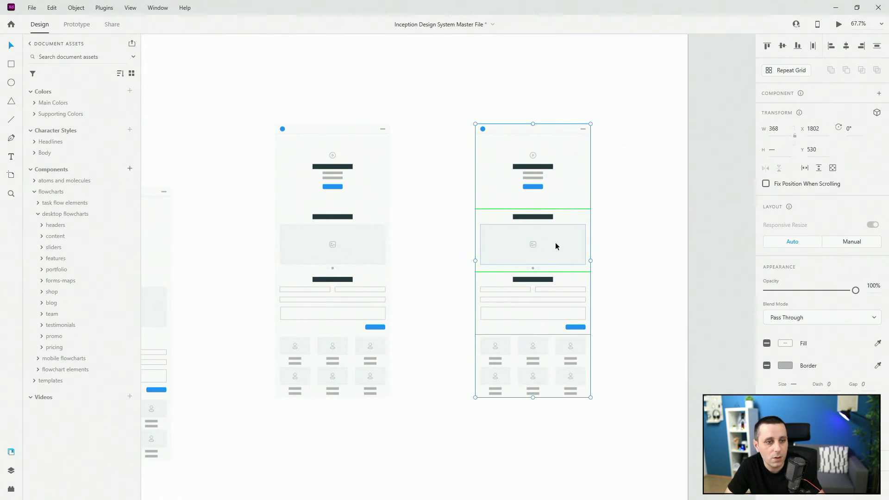
# Swap the content block in the third page for portfolio1-desktop from the portfolio group
pyautogui.doubleClick(543, 237)
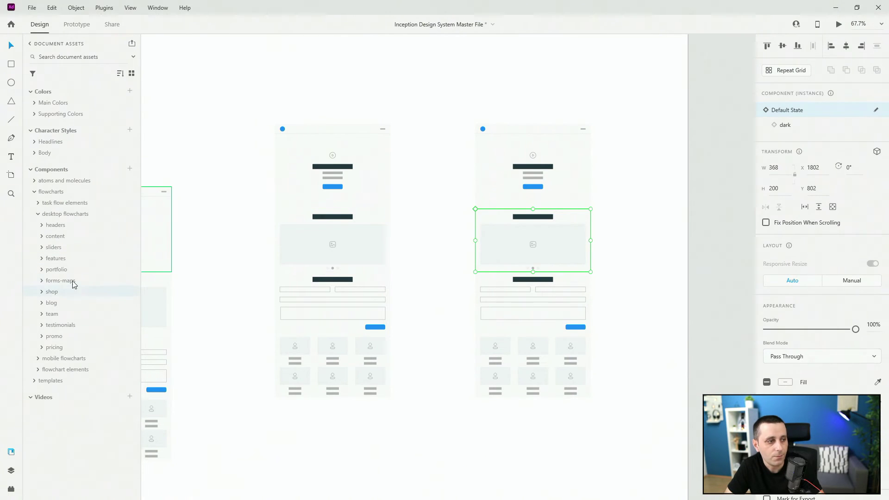
pyautogui.click(41, 270)
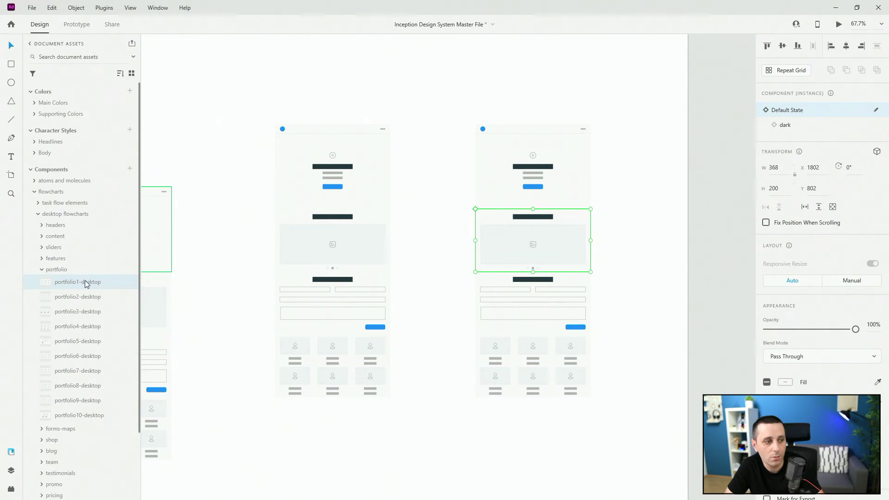
pyautogui.moveTo(86, 283); pyautogui.dragTo(542, 259)
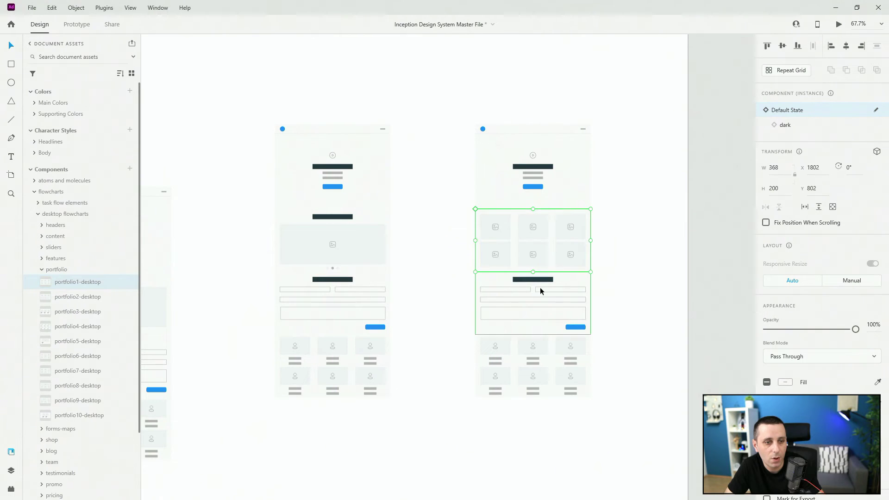
pyautogui.click(70, 361)
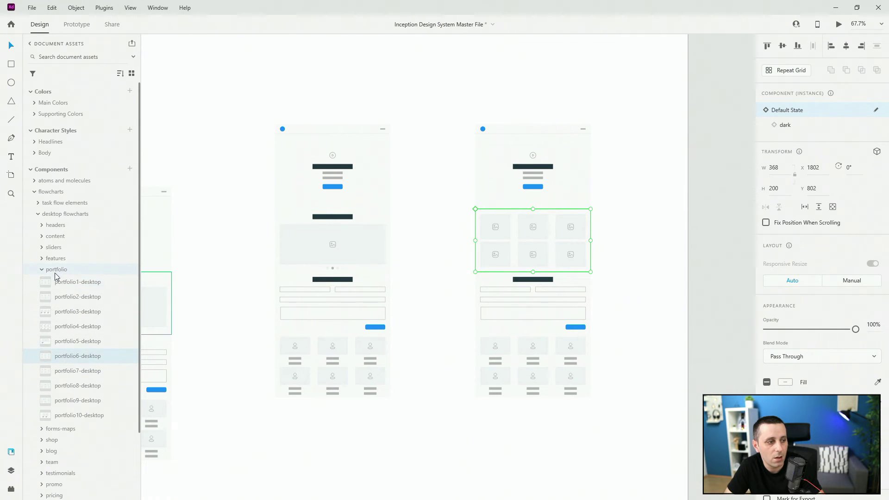
pyautogui.click(41, 269)
# Swap the form block in the third page for features4-desktop from the features group
pyautogui.click(42, 259)
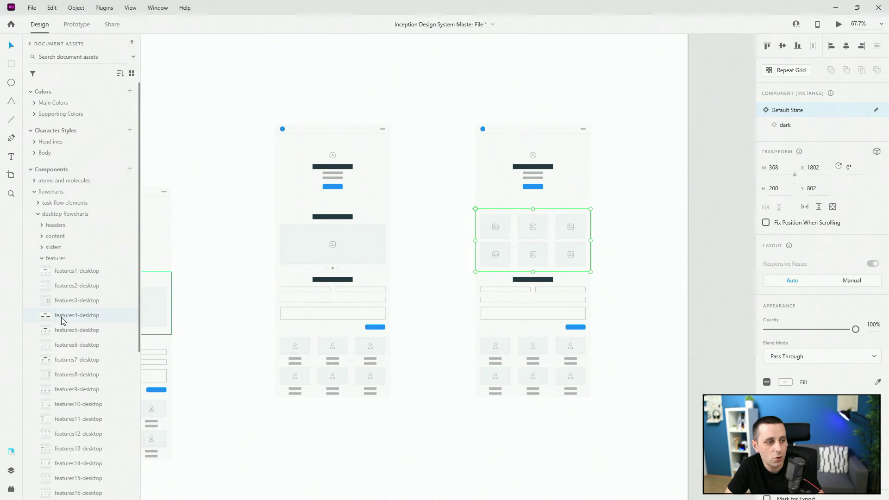
pyautogui.moveTo(80, 319); pyautogui.dragTo(550, 327)
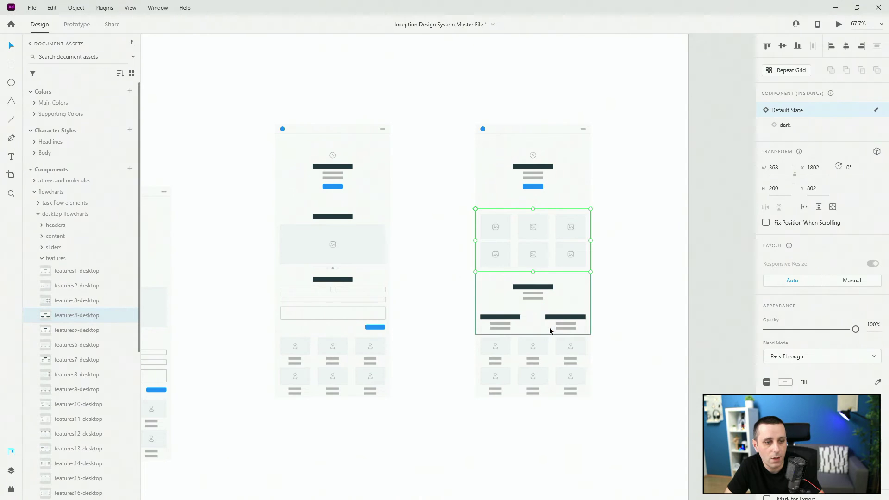
pyautogui.click(42, 259)
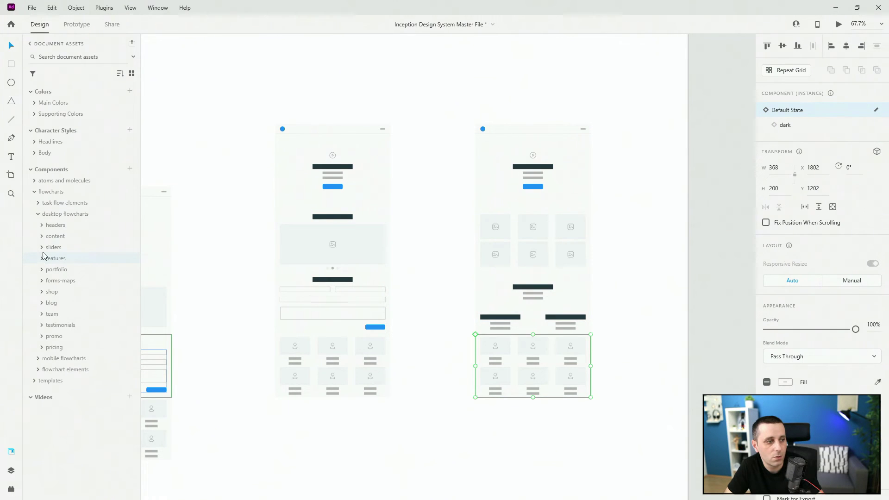
# Replace the team block in the third page with blog5-desktop, aligned with the stack, and collapse the desktop flowcharts group
pyautogui.click(43, 304)
pyautogui.moveTo(55, 319); pyautogui.dragTo(538, 365)
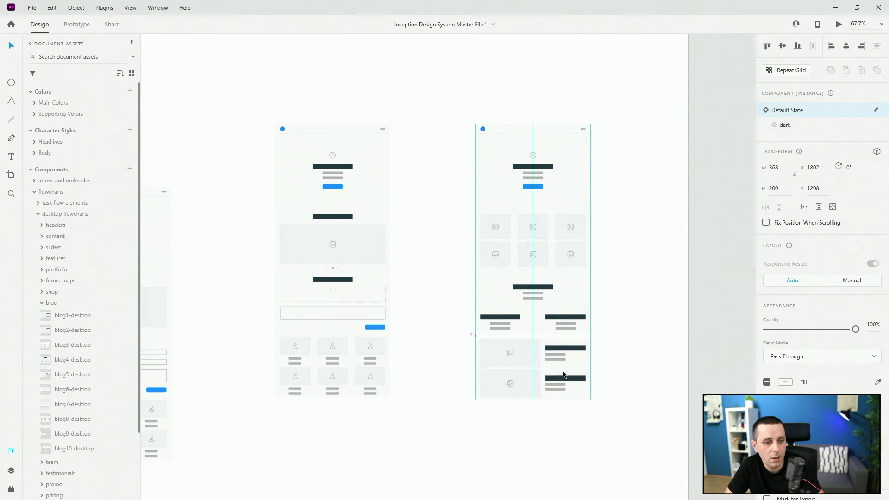
pyautogui.moveTo(299, 375); pyautogui.dragTo(532, 366)
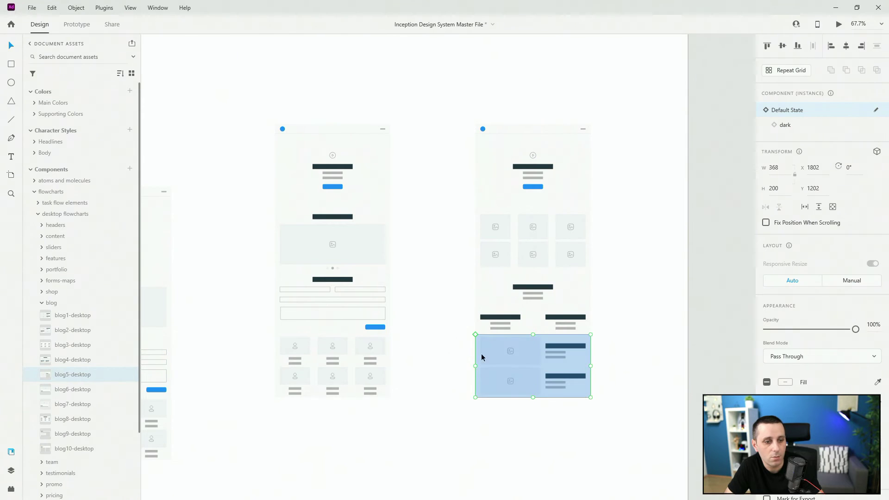
pyautogui.click(41, 304)
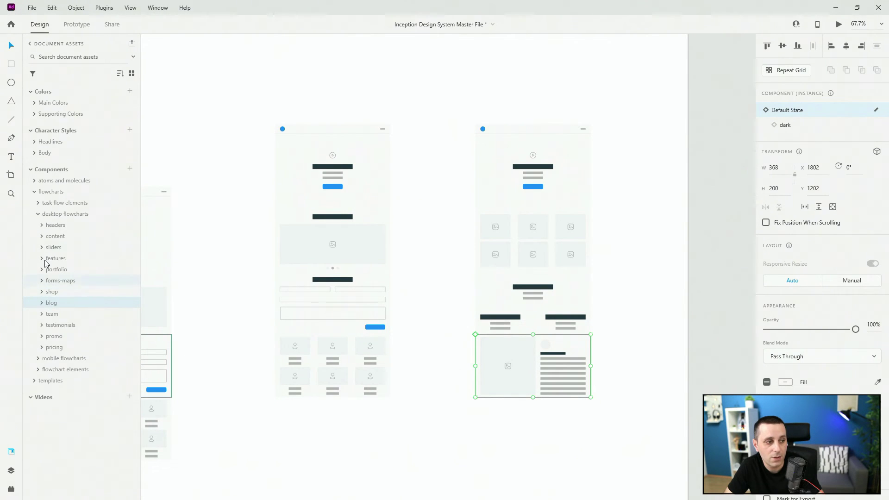
pyautogui.click(38, 214)
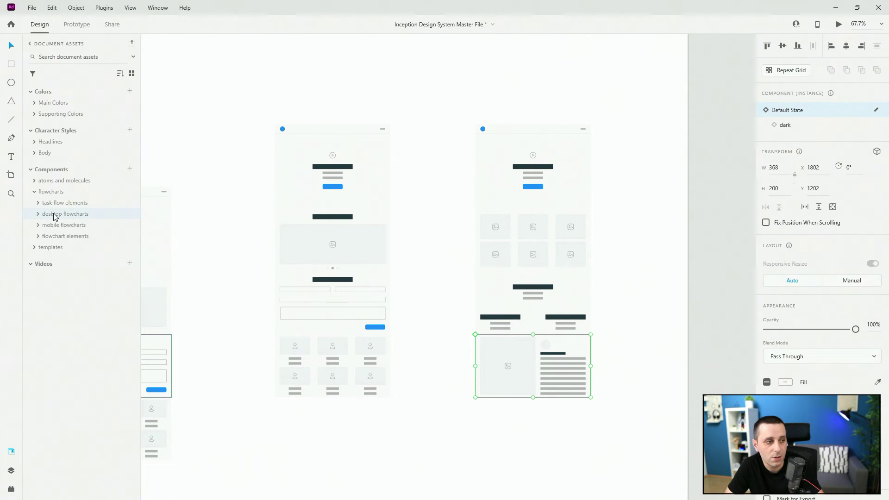
pyautogui.scroll(-5, 586, 222)
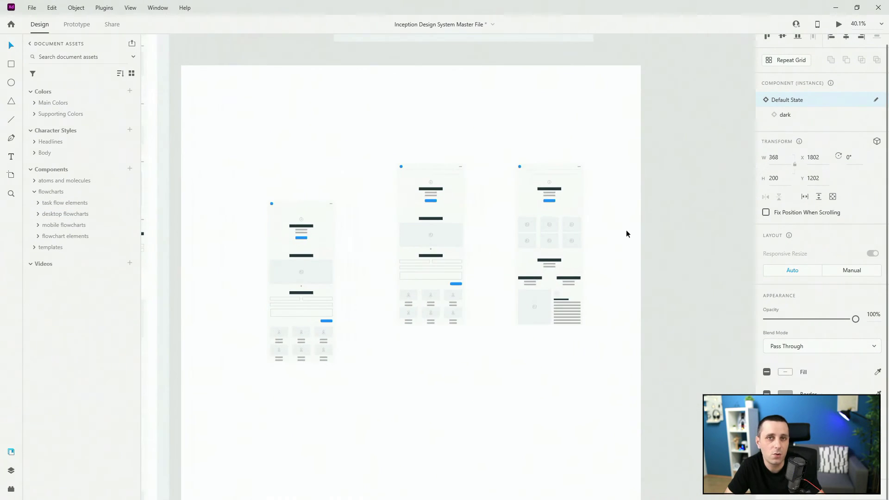
# Place arrow1 from the flowchart elements' arrows group at the first page's blue header button and move its arrowhead to the second page's edge
pyautogui.scroll(-4, 626, 230)
pyautogui.scroll(6, 561, 124)
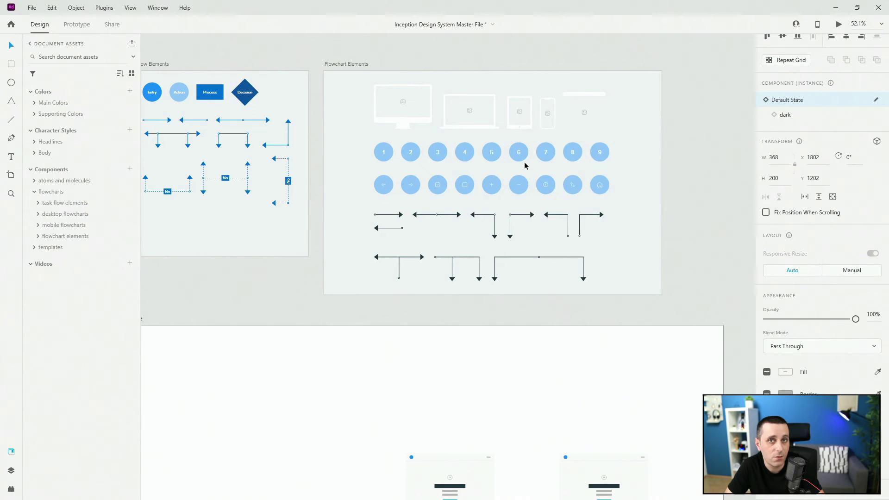
pyautogui.scroll(-6, 470, 257)
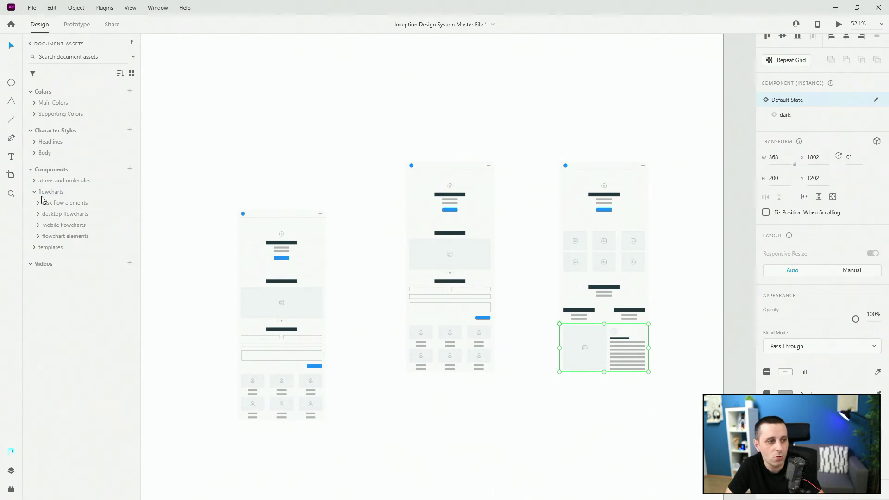
pyautogui.click(37, 237)
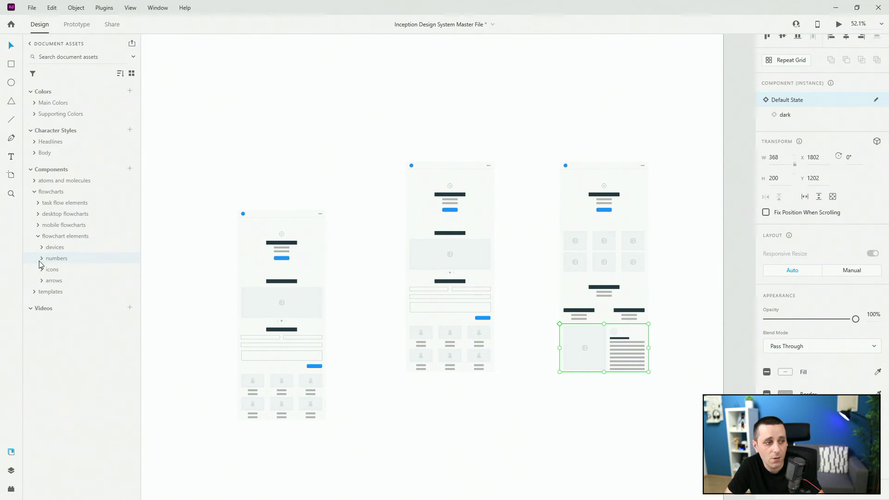
pyautogui.click(42, 281)
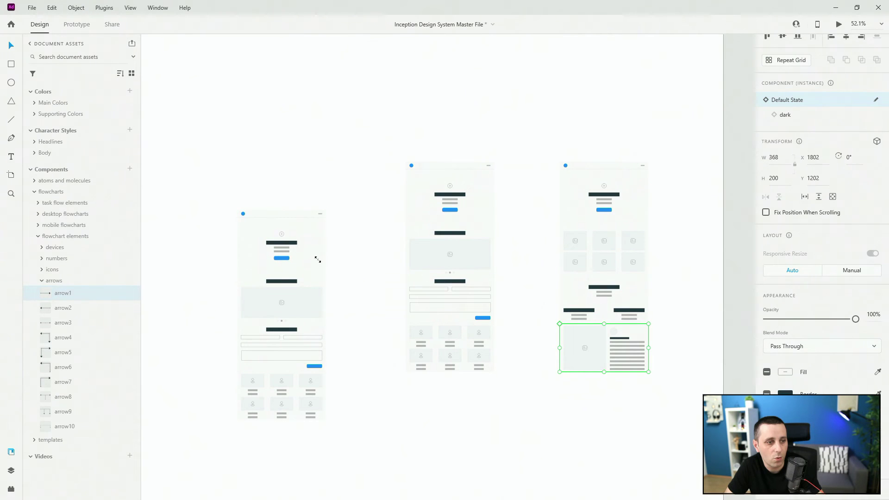
pyautogui.scroll(5, 318, 258)
pyautogui.moveTo(318, 260); pyautogui.dragTo(562, 260)
pyautogui.doubleClick(295, 263)
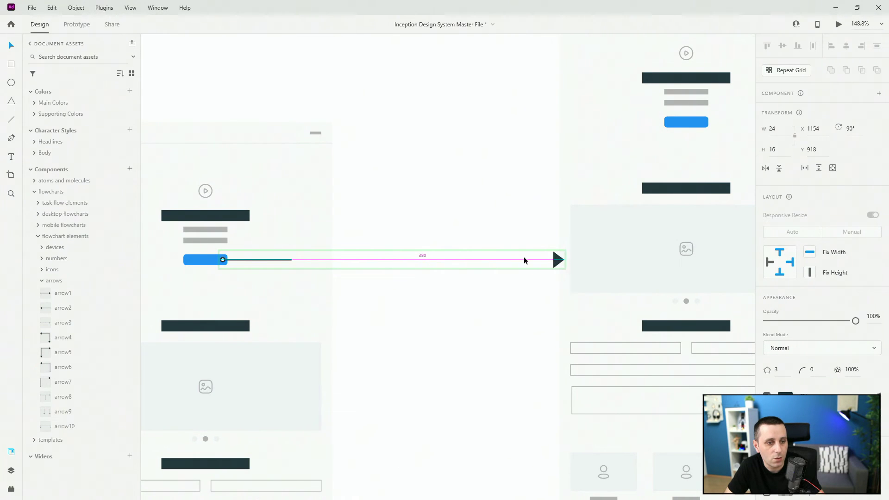
pyautogui.press('Escape')
pyautogui.press('Escape')
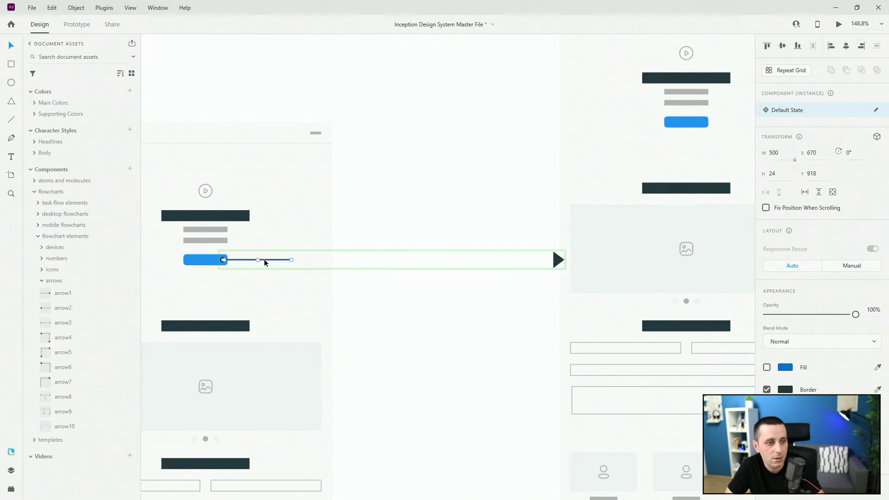
# Extend the line inside the first arrow to about 480 wide so it reaches the arrowhead beside the second page
pyautogui.doubleClick(265, 263)
pyautogui.moveTo(292, 261); pyautogui.dragTo(552, 261)
pyautogui.scroll(-5, 545, 248)
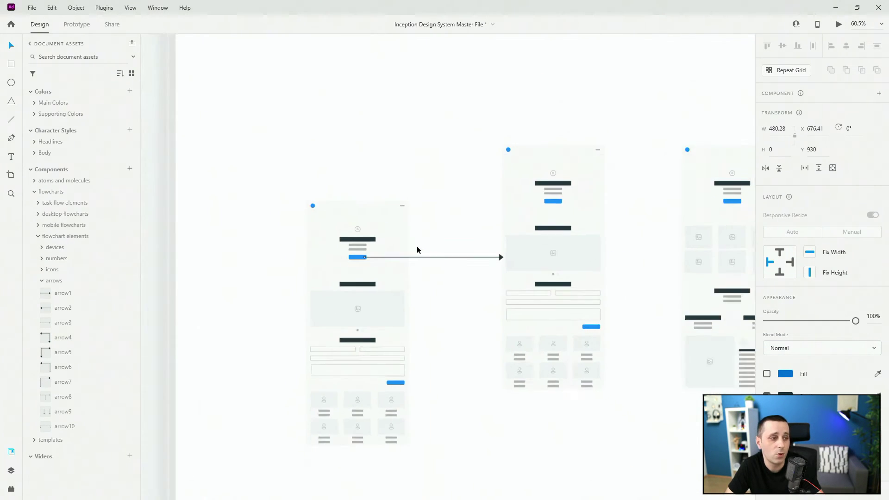
pyautogui.scroll(-1, 417, 250)
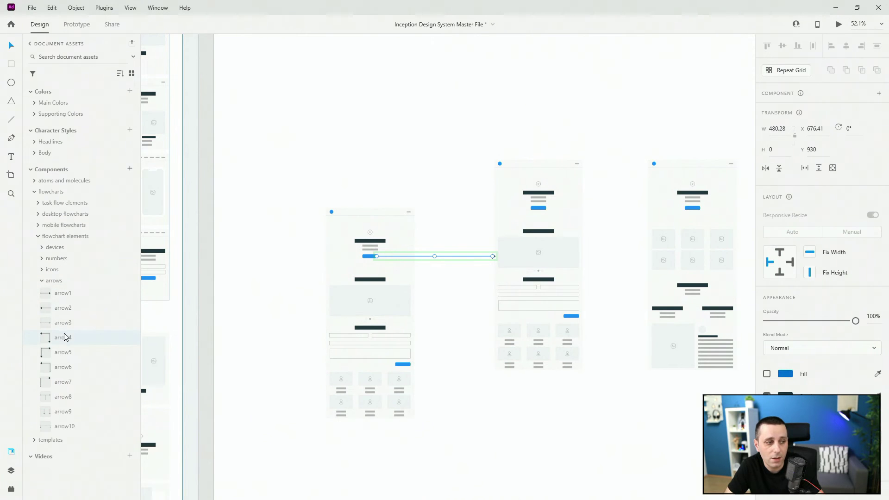
pyautogui.moveTo(197, 307); pyautogui.dragTo(599, 259)
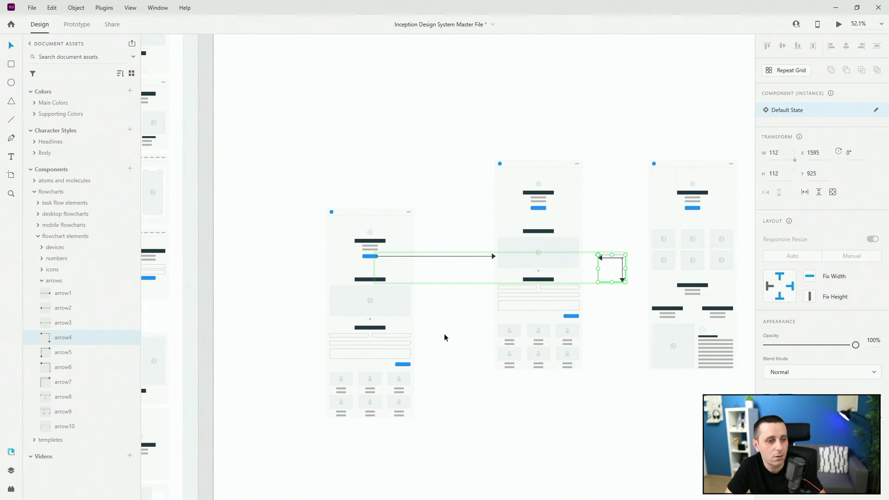
pyautogui.press('Delete')
pyautogui.click(467, 257)
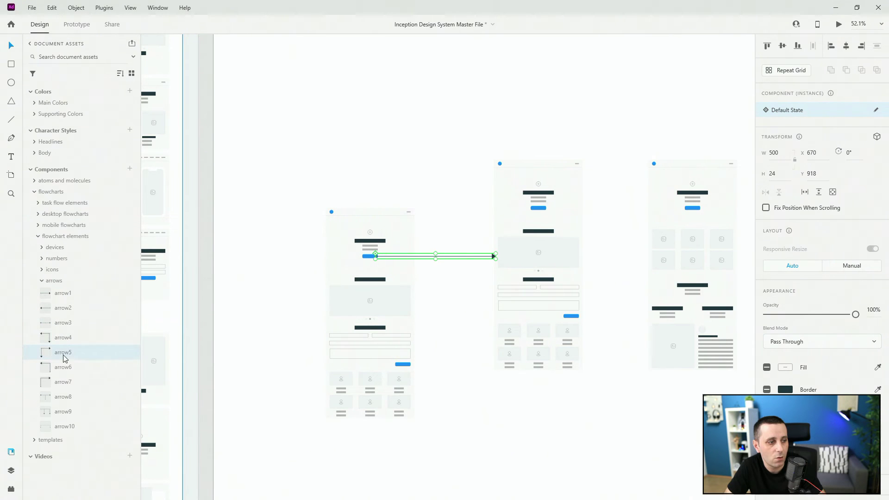
# Place arrow5 from the arrows group over the second page's blue form button, at about X 1469, Y 1067
pyautogui.moveTo(95, 352); pyautogui.dragTo(491, 357)
pyautogui.scroll(1, 658, 202)
pyautogui.scroll(4, 658, 202)
pyautogui.scroll(-5, 492, 356)
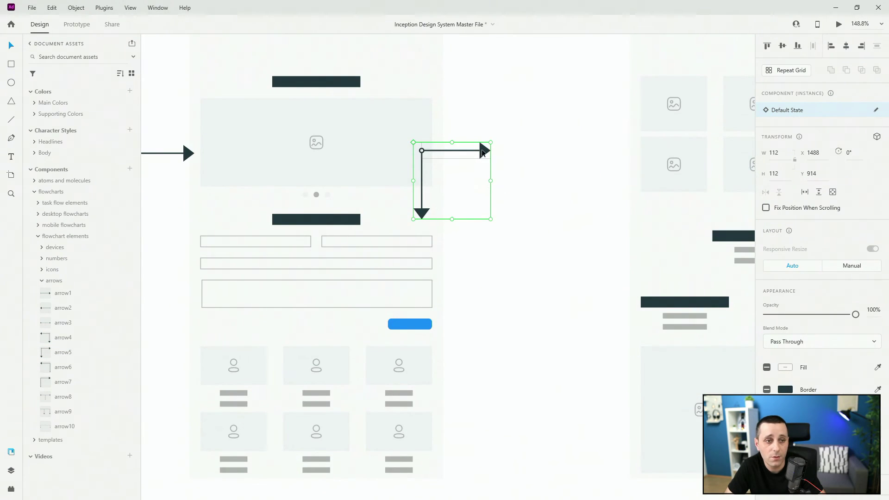
pyautogui.moveTo(482, 152); pyautogui.dragTo(468, 258)
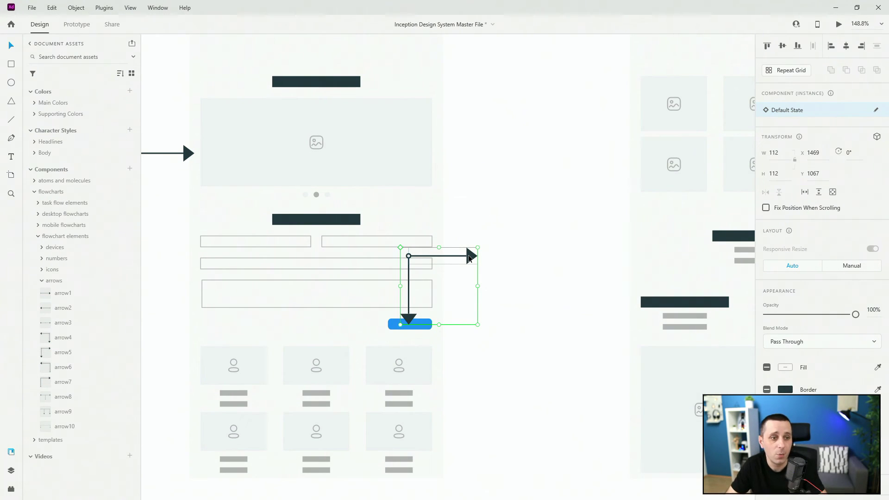
# Move arrow5's horizontal arrowhead over to the third page and extend its horizontal line to about 384 wide to meet it
pyautogui.scroll(-3, 469, 258)
pyautogui.scroll(5, 448, 252)
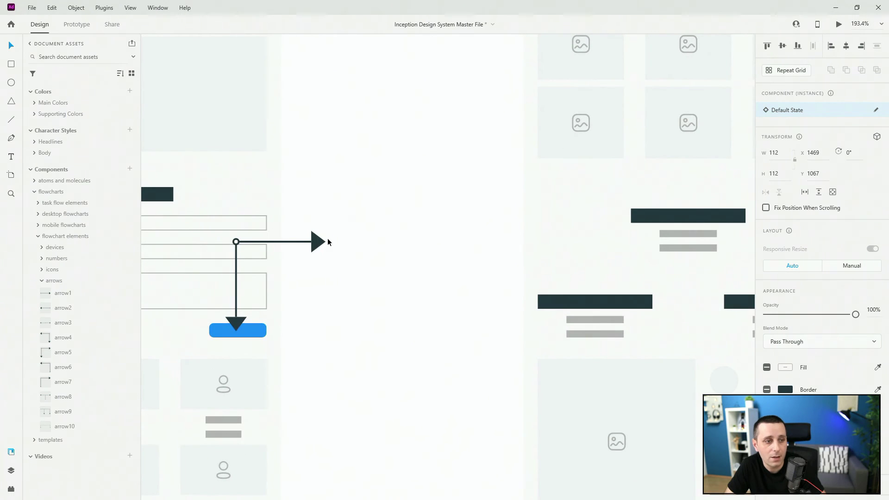
pyautogui.doubleClick(315, 250)
pyautogui.moveTo(316, 249); pyautogui.dragTo(577, 268)
pyautogui.click(307, 245)
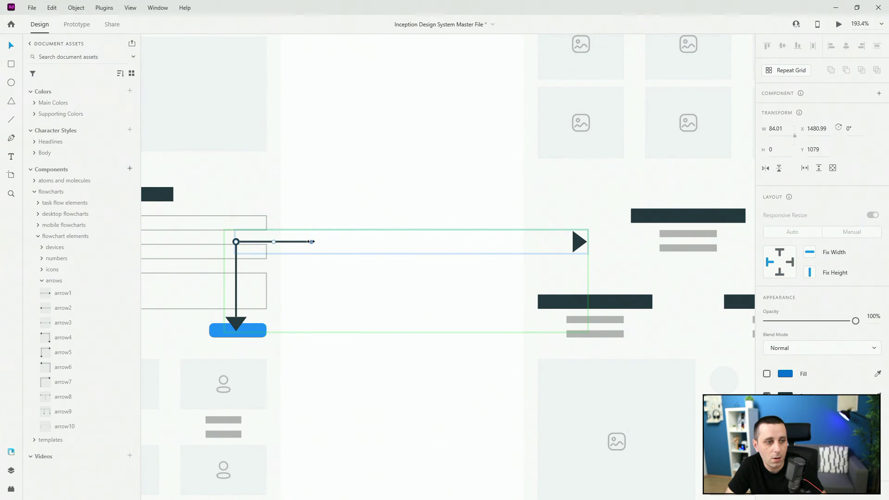
pyautogui.moveTo(311, 241); pyautogui.dragTo(588, 250)
pyautogui.scroll(-6, 579, 247)
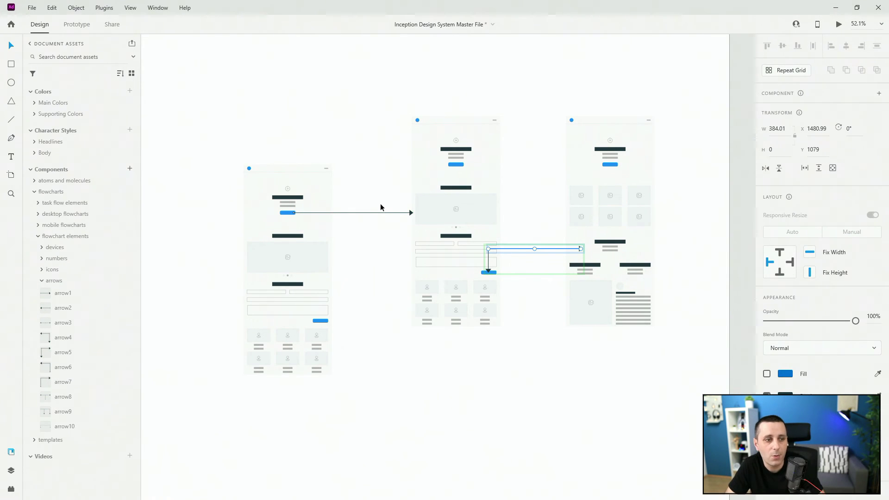
# Examine the arrow components on the Flowchart Elements artboard, selecting the wide arrow with two downward heads
pyautogui.scroll(-3, 458, 219)
pyautogui.scroll(5, 458, 219)
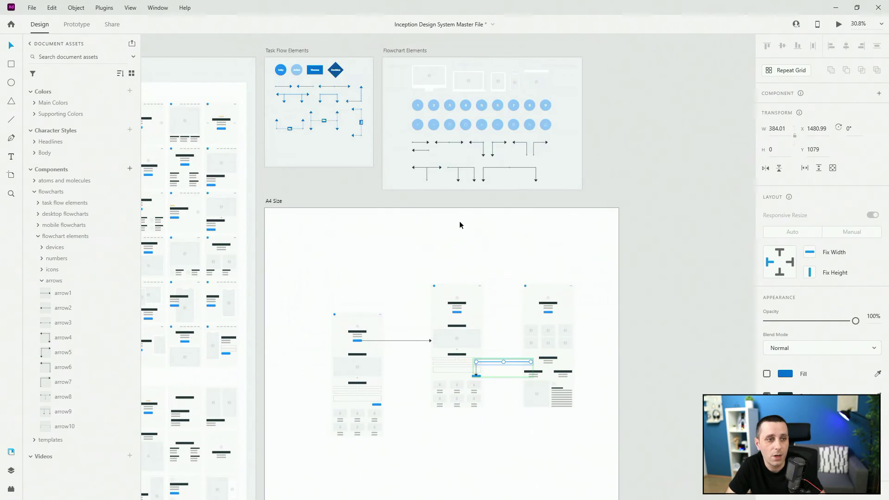
pyautogui.click(486, 169)
pyautogui.click(488, 170)
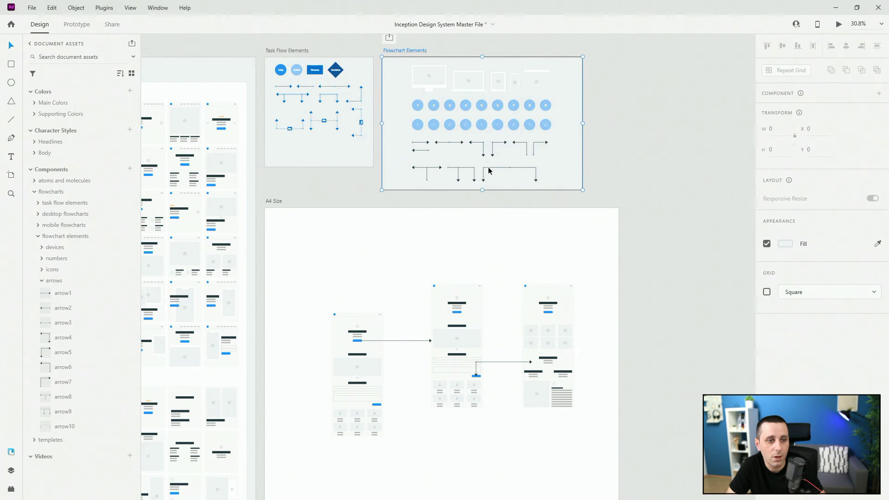
pyautogui.click(489, 170)
pyautogui.scroll(-1, 492, 160)
pyautogui.scroll(5, 495, 151)
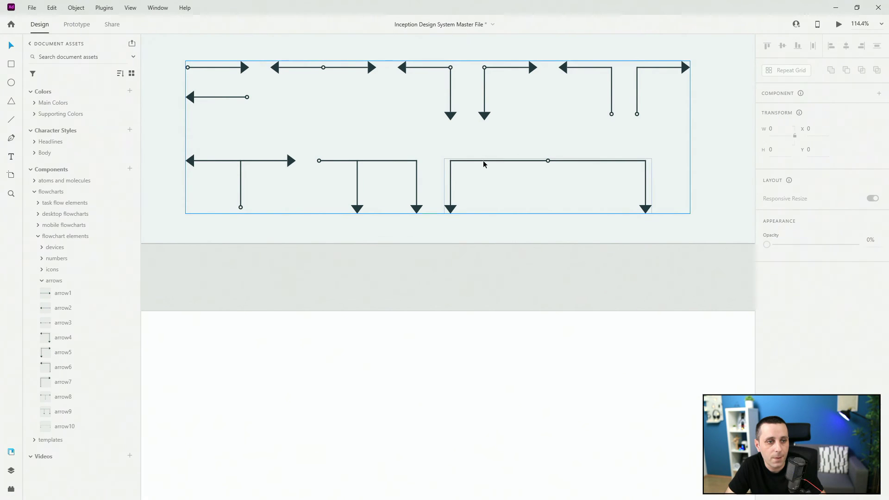
pyautogui.doubleClick(484, 164)
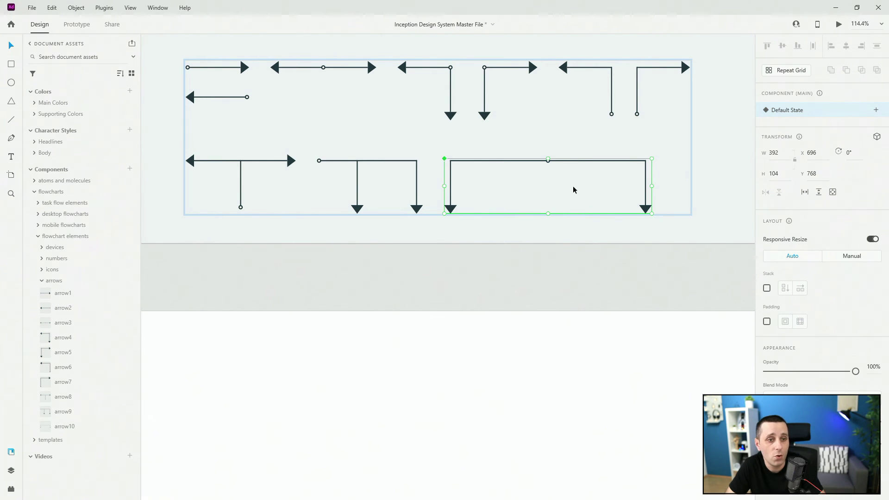
pyautogui.scroll(-8, 338, 210)
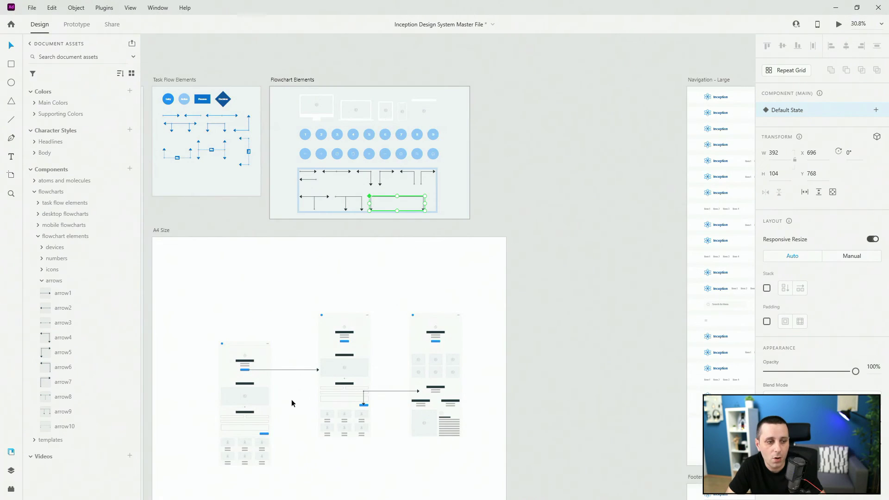
# Hide the flowchart-info group on the A4 Size artboard and show its dot-grid group
pyautogui.scroll(-3, 292, 403)
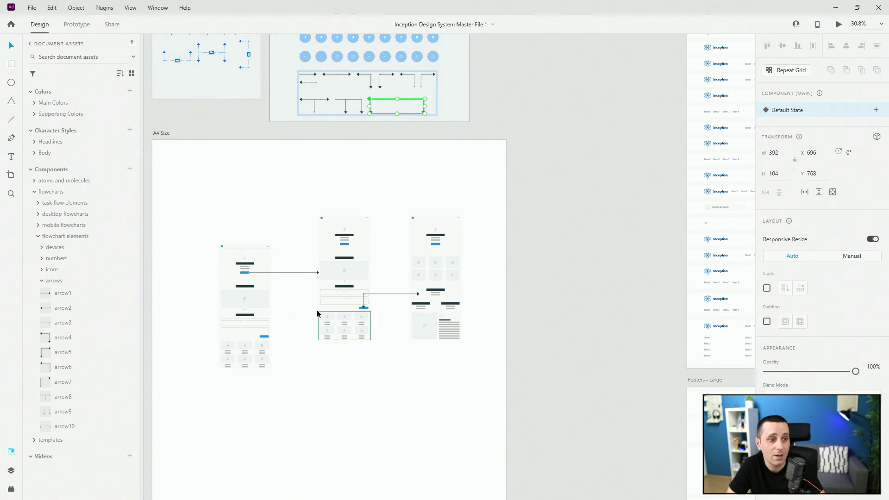
pyautogui.scroll(-4, 496, 268)
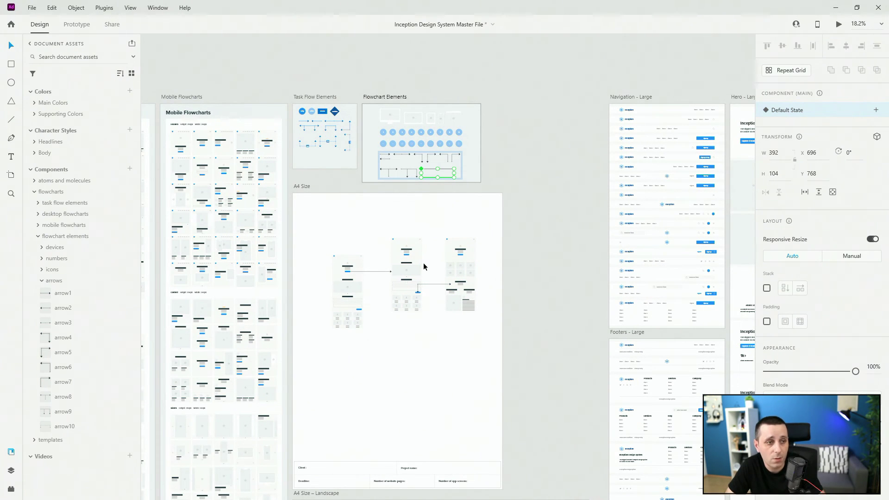
pyautogui.scroll(1, 308, 95)
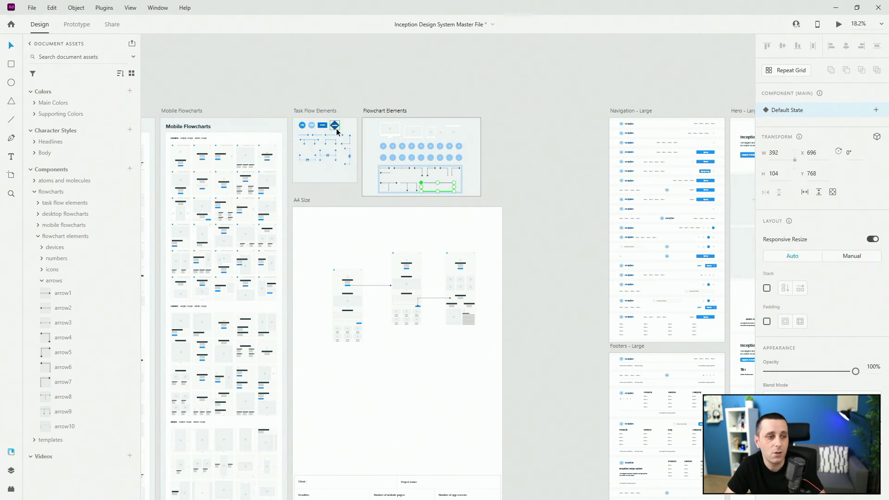
pyautogui.scroll(-3, 433, 281)
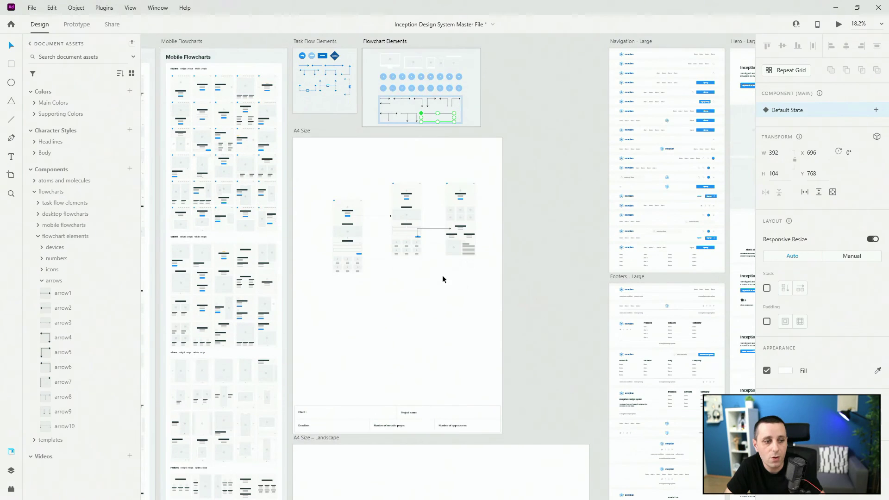
pyautogui.click(428, 414)
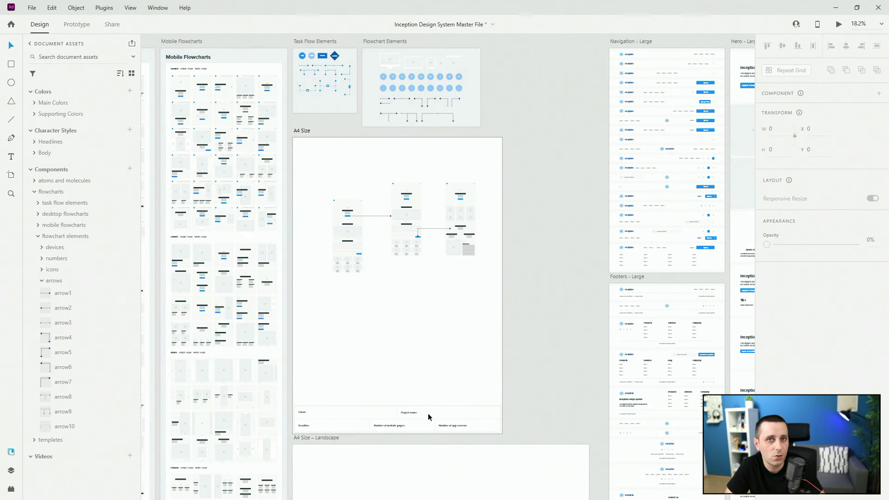
pyautogui.click(407, 414)
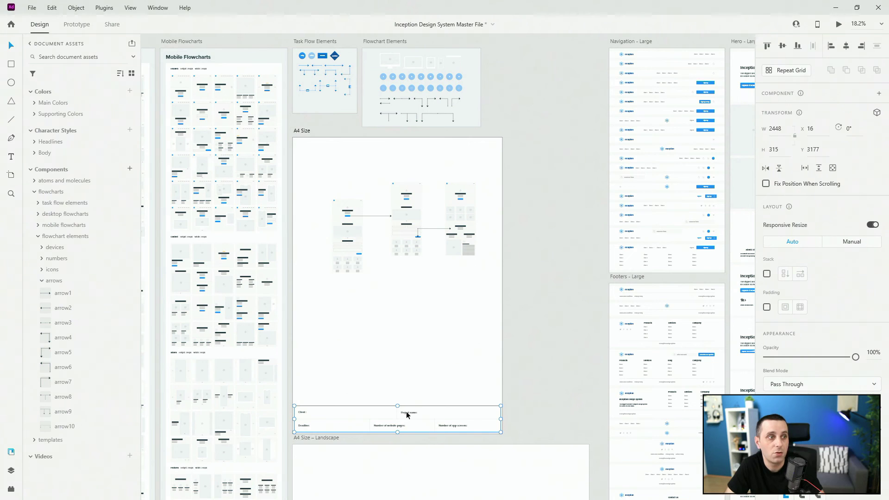
pyautogui.click(11, 471)
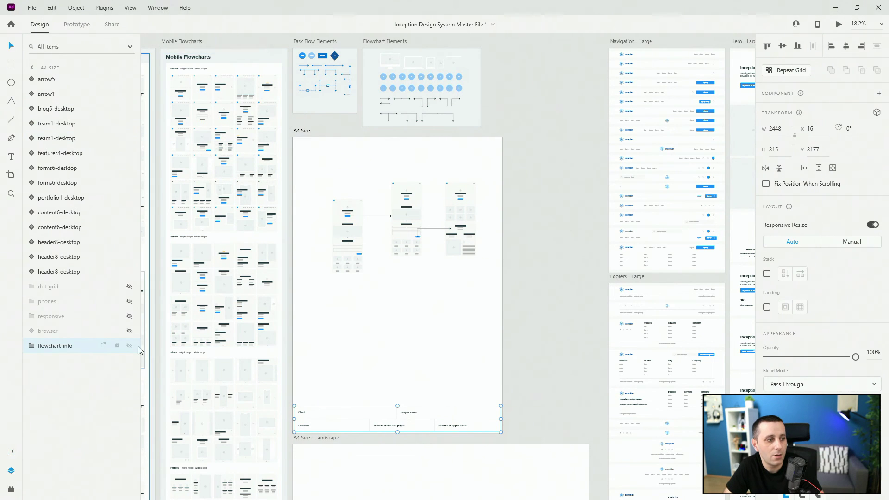
pyautogui.click(129, 346)
pyautogui.click(129, 286)
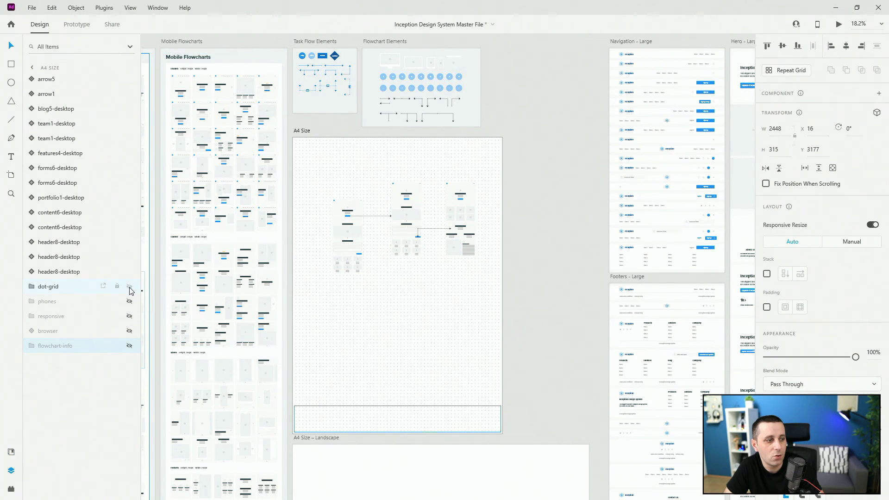
# Try the Dark #23282A main color as the fill of the A4 Size artboard
pyautogui.scroll(3, 367, 207)
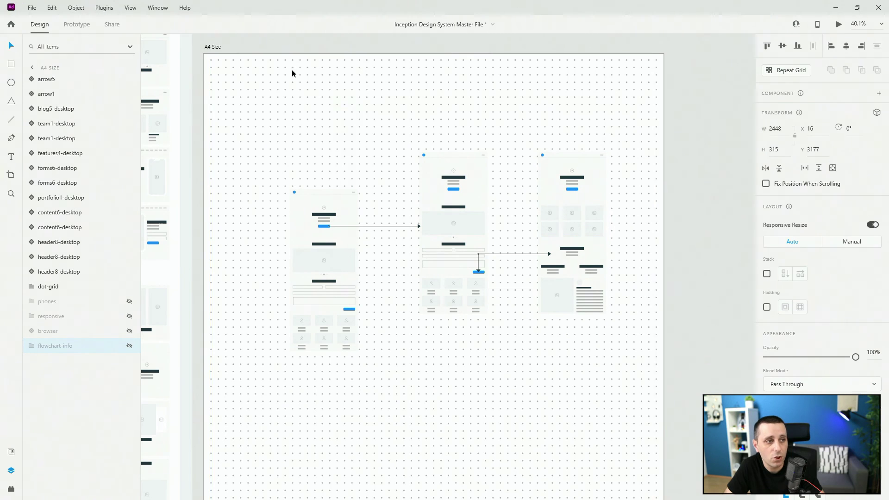
pyautogui.click(210, 48)
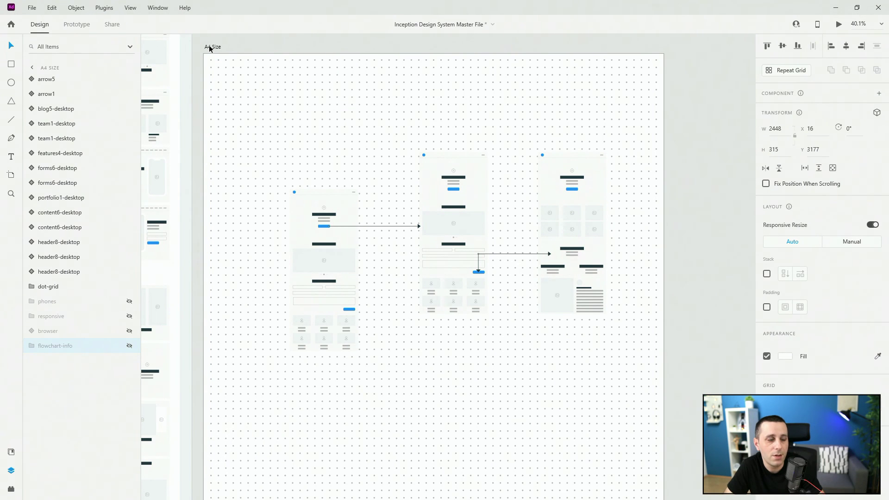
pyautogui.click(210, 48)
pyautogui.click(11, 452)
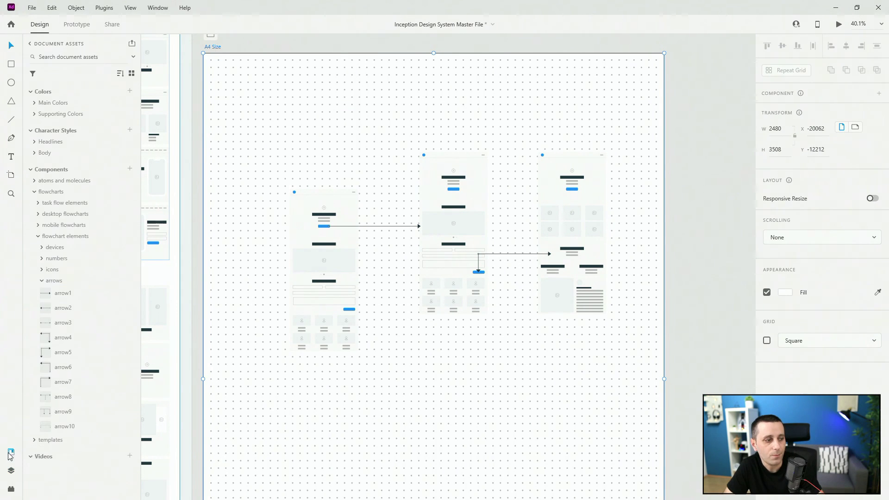
pyautogui.click(34, 103)
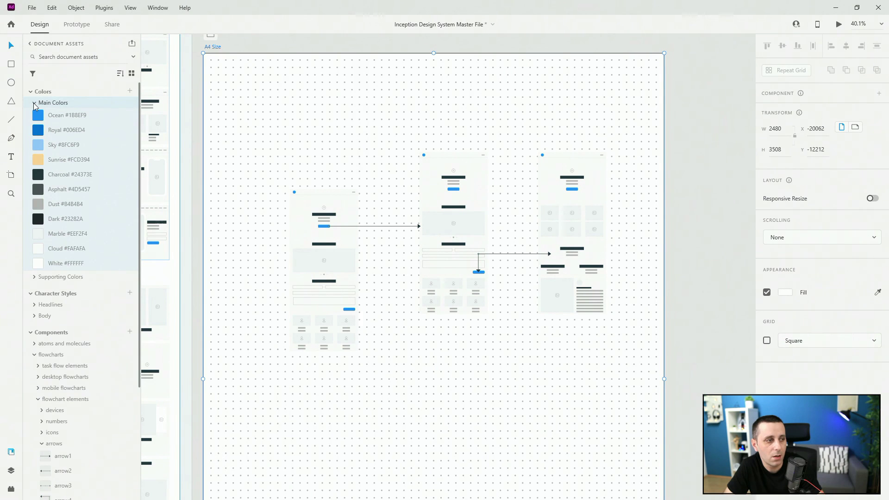
pyautogui.click(67, 220)
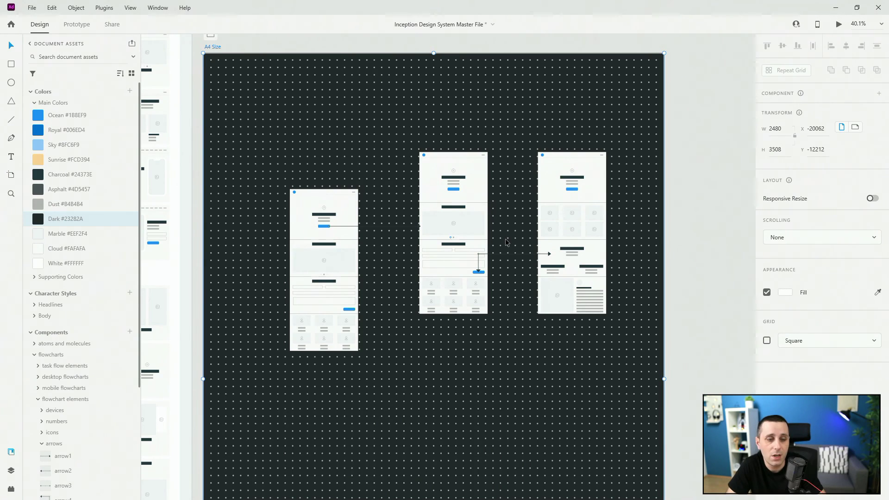
pyautogui.scroll(-5, 558, 237)
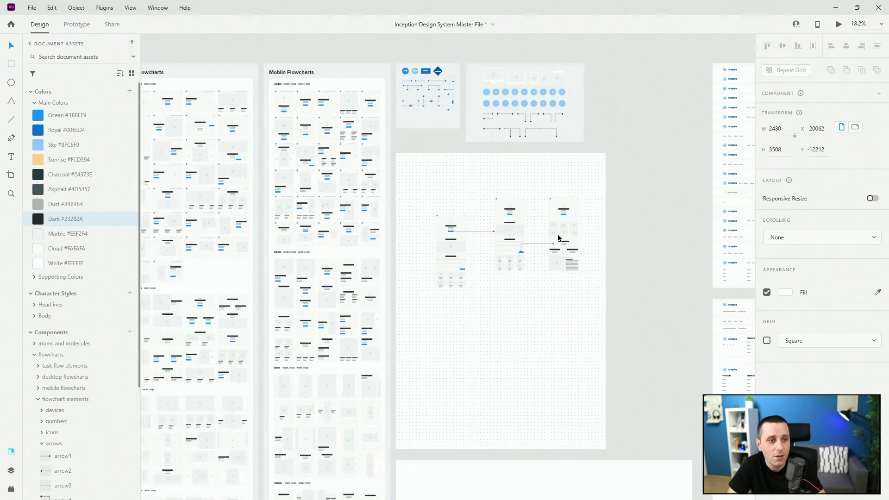
pyautogui.scroll(-2, 559, 238)
pyautogui.scroll(-1, 561, 239)
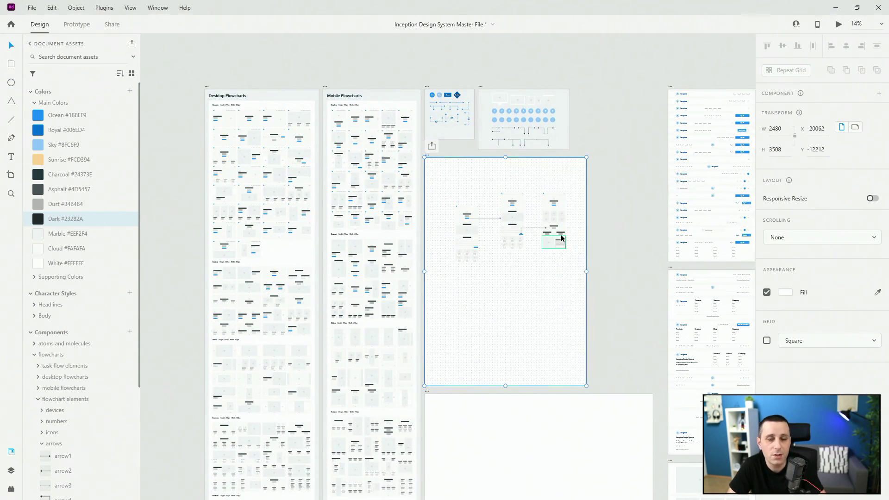